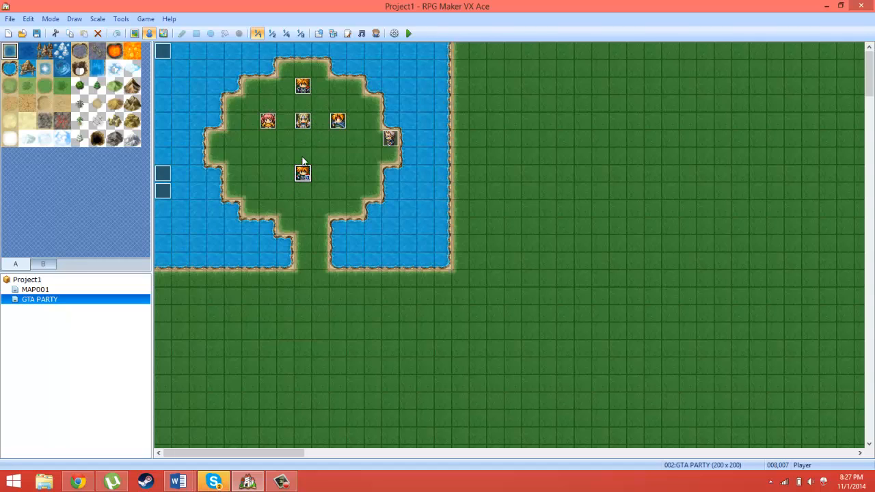
# - Move the player's starting position one tile up on the GTA PARTY map and launch a playtest
pyautogui.moveTo(303, 174); pyautogui.dragTo(304, 158)
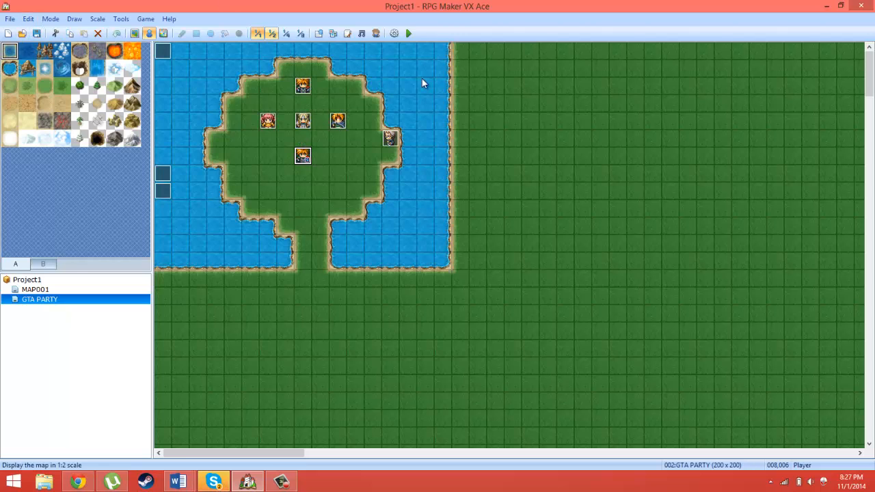
pyautogui.click(408, 34)
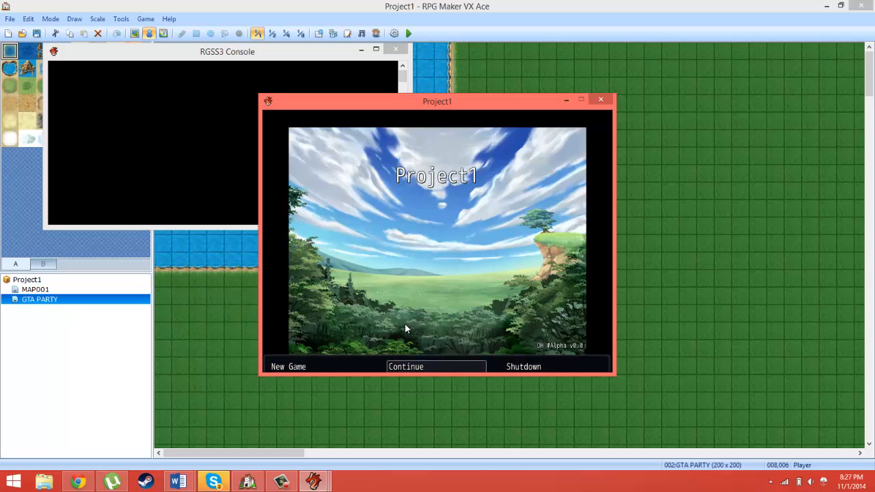
# - Lower the system volume to 0 and start a new game in the playtest
pyautogui.press('XF86AudioLowerVolume')
pyautogui.press('XF86AudioLowerVolume')
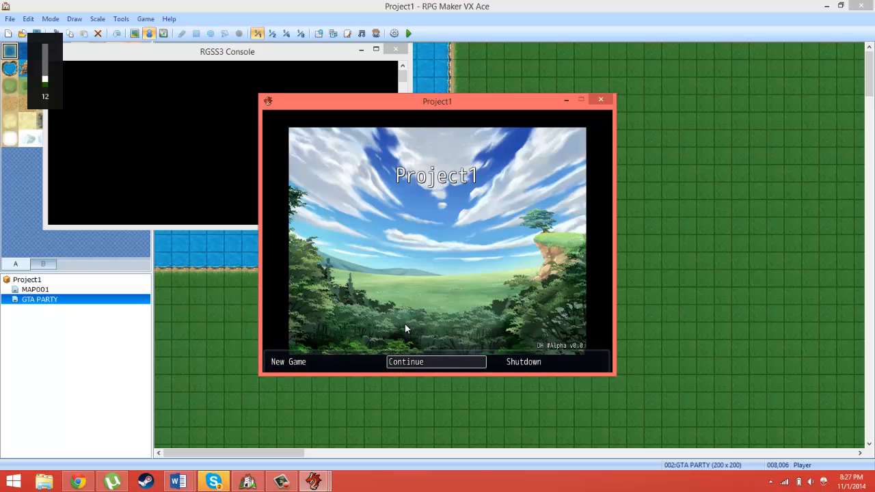
pyautogui.press('XF86AudioLowerVolume')
pyautogui.press('XF86AudioLowerVolume')
pyautogui.press('XF86AudioLowerVolume')
pyautogui.press('XF86AudioLowerVolume')
pyautogui.press('XF86AudioLowerVolume')
pyautogui.press('XF86AudioLowerVolume')
pyautogui.press('Left')
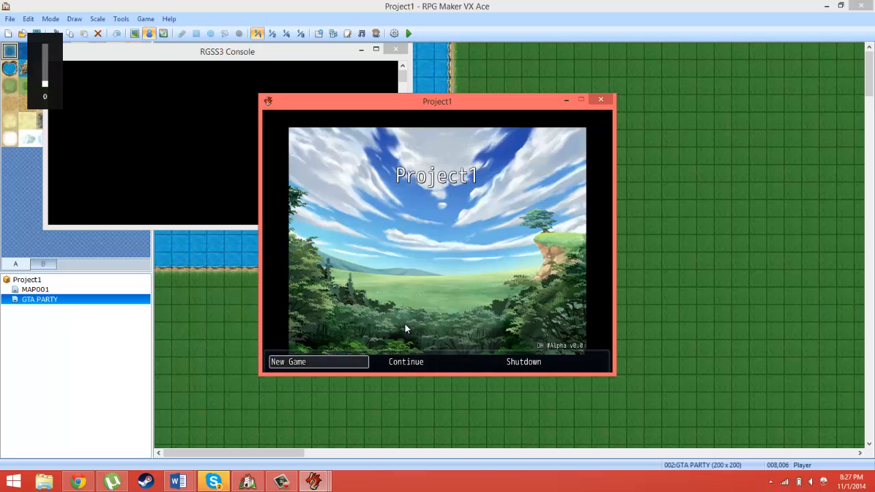
pyautogui.press('Return')
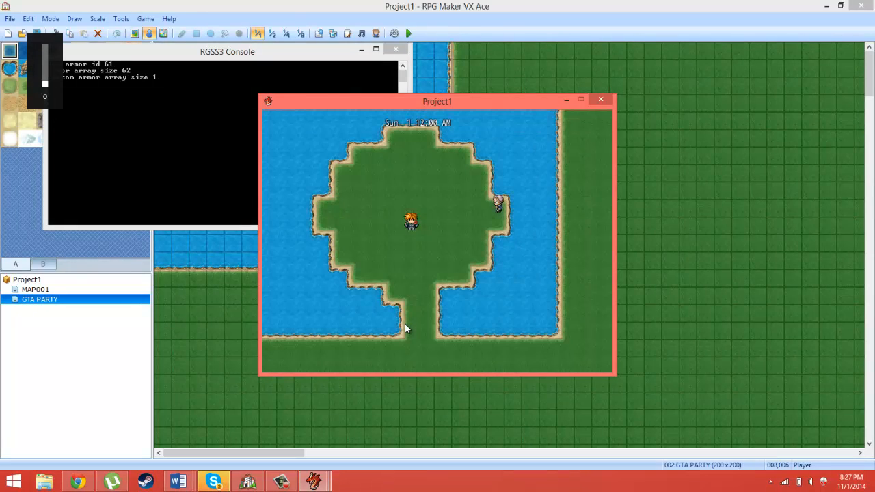
# - Walk the character to the figure at the island's east edge to obtain the SWITCHER item, and return toward the centre
pyautogui.press('Left')
pyautogui.press('Up')
pyautogui.press('Right')
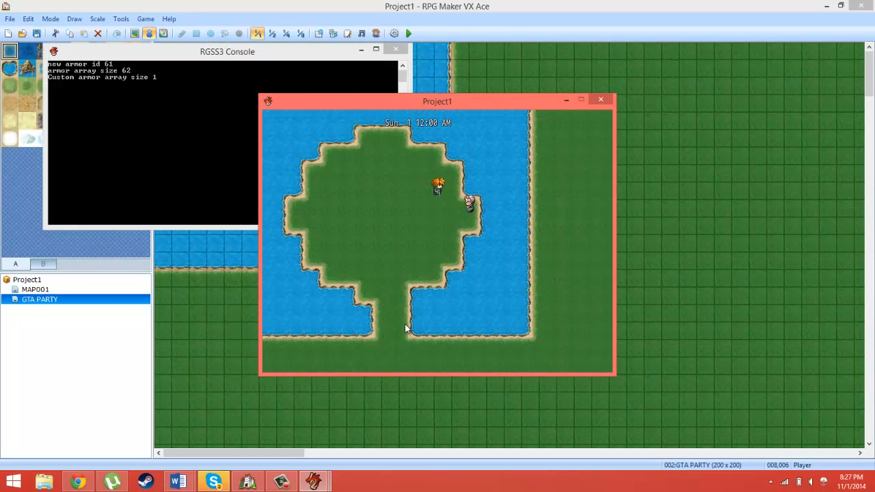
pyautogui.press('Down')
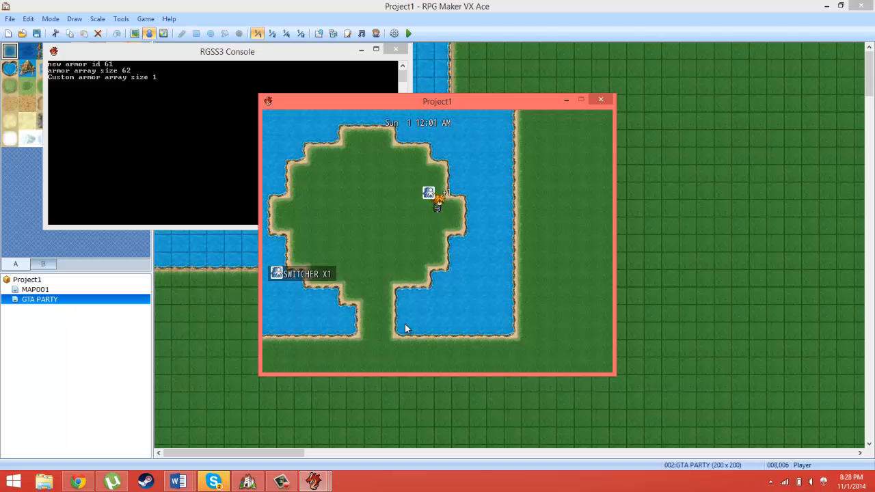
pyautogui.press('Left')
pyautogui.press('Down')
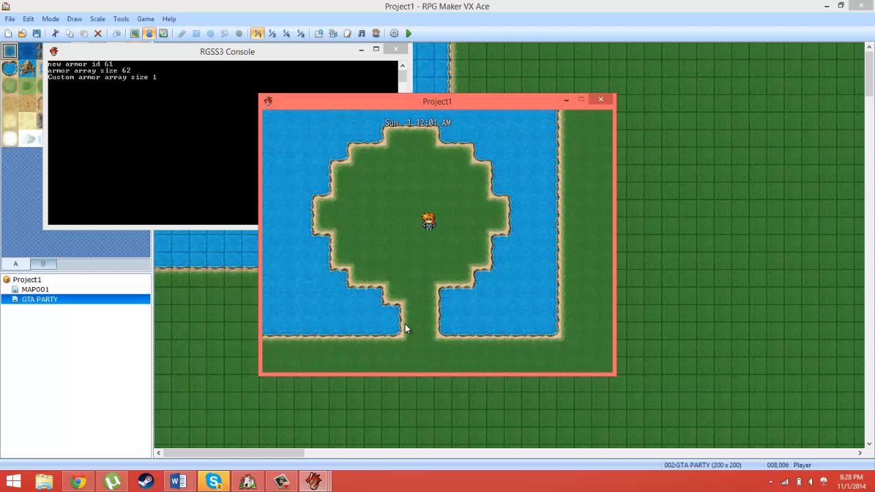
# - Look through the entries of the in-game menu, from Items to System
pyautogui.press('Escape')
pyautogui.press('Down')
pyautogui.press('Down')
pyautogui.press('Down')
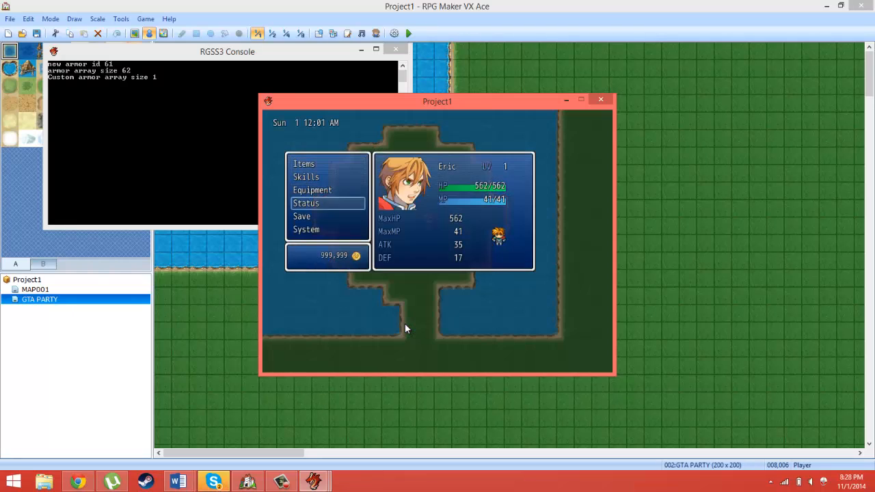
pyautogui.press('Down')
pyautogui.press('Down')
pyautogui.press('Up')
pyautogui.press('Up')
pyautogui.press('Up')
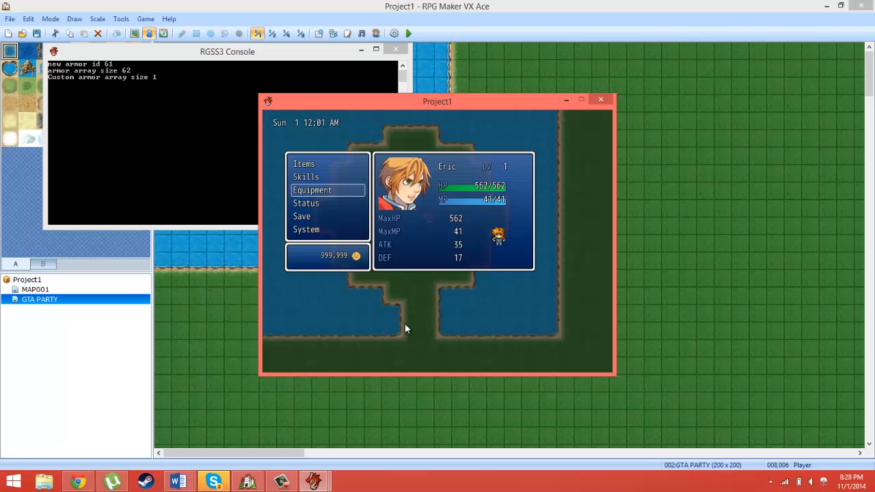
pyautogui.press('Up')
pyautogui.press('Up')
pyautogui.press('Up')
pyautogui.press('Down')
pyautogui.press('Up')
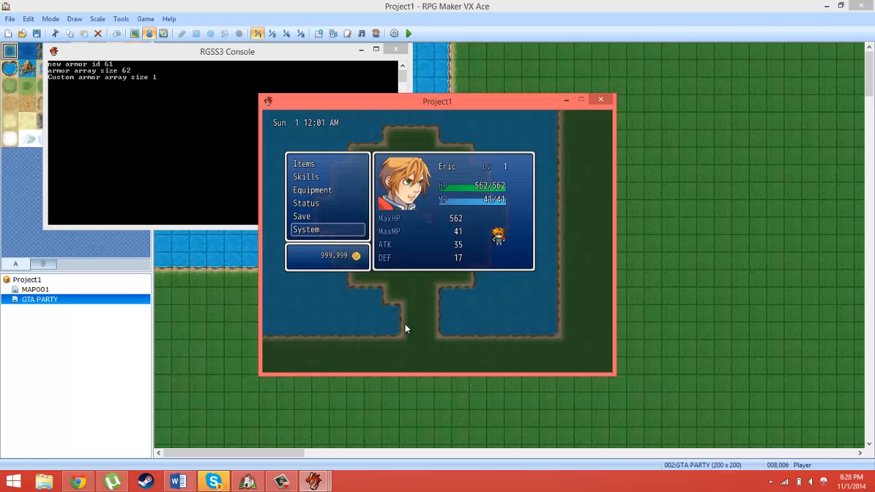
# - Use the SWITCHER item to switch control to party member P2
pyautogui.press('Down')
pyautogui.press('Return')
pyautogui.press('Return')
pyautogui.press('Return')
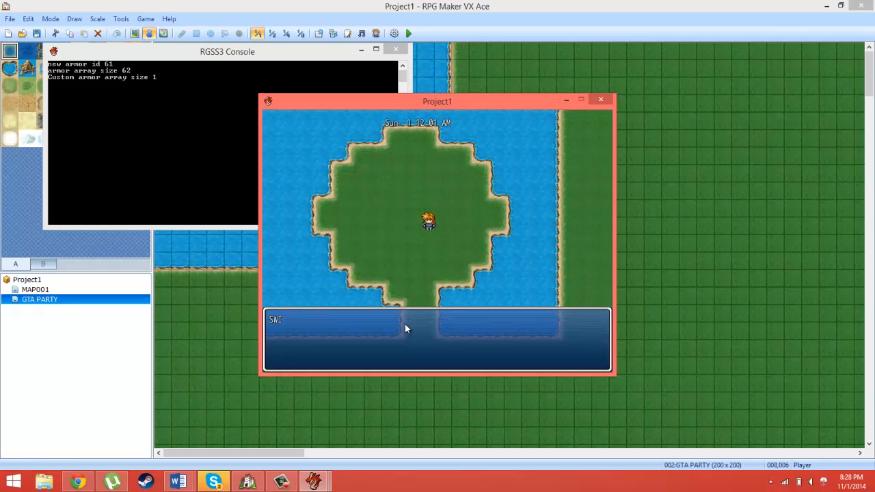
pyautogui.press('Down')
pyautogui.press('Return')
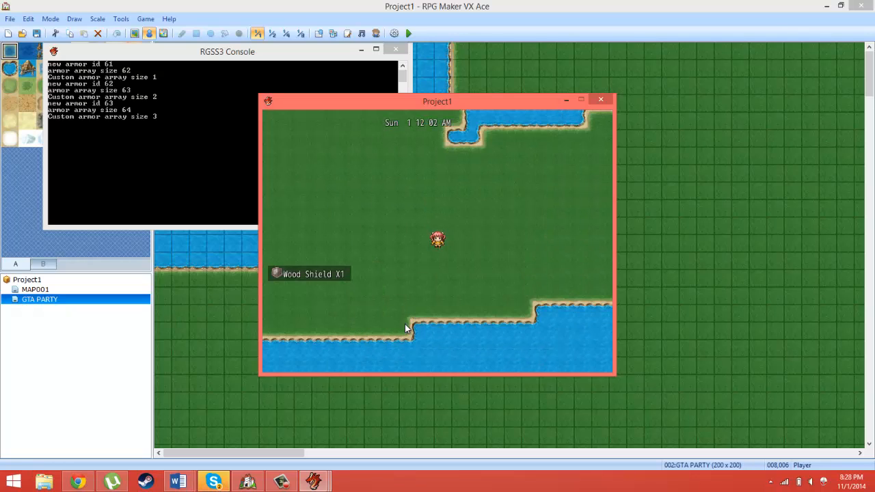
# - Use the SWITCHER item to switch control to party member P3 and check the character in the in-game menu
pyautogui.press('Escape')
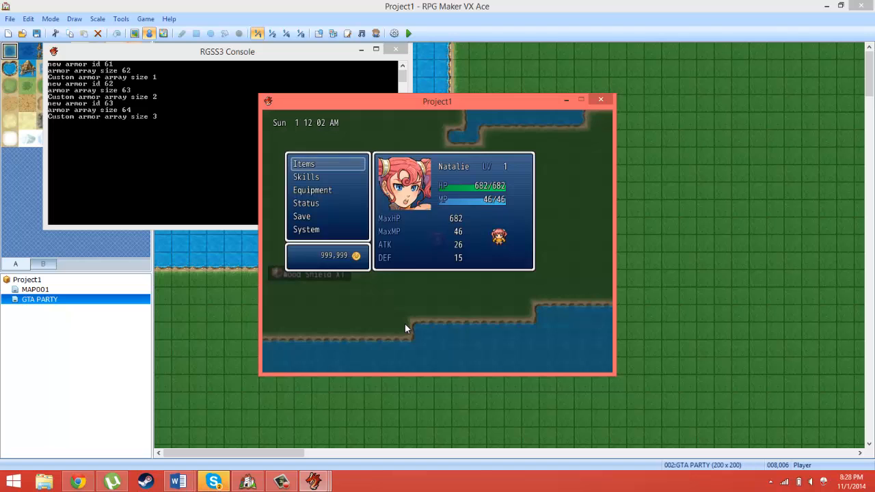
pyautogui.press('Return')
pyautogui.press('Return')
pyautogui.press('Return')
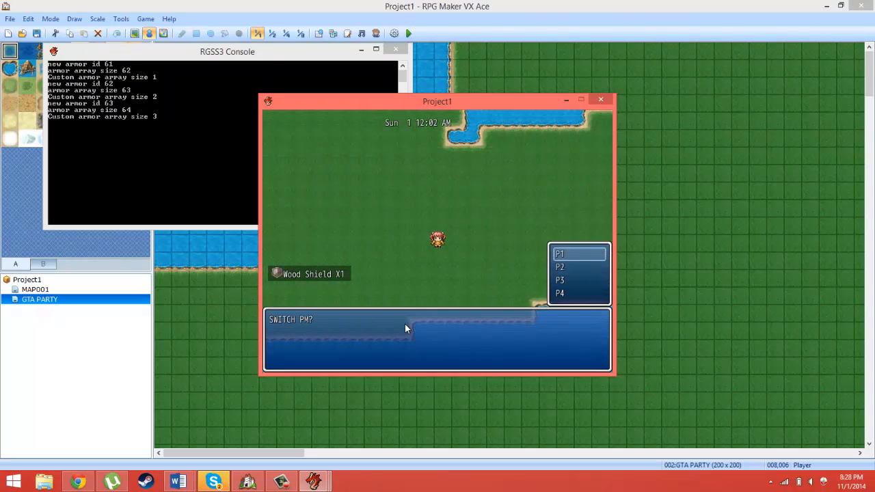
pyautogui.press('Down')
pyautogui.press('Down')
pyautogui.press('Return')
pyautogui.press('Escape')
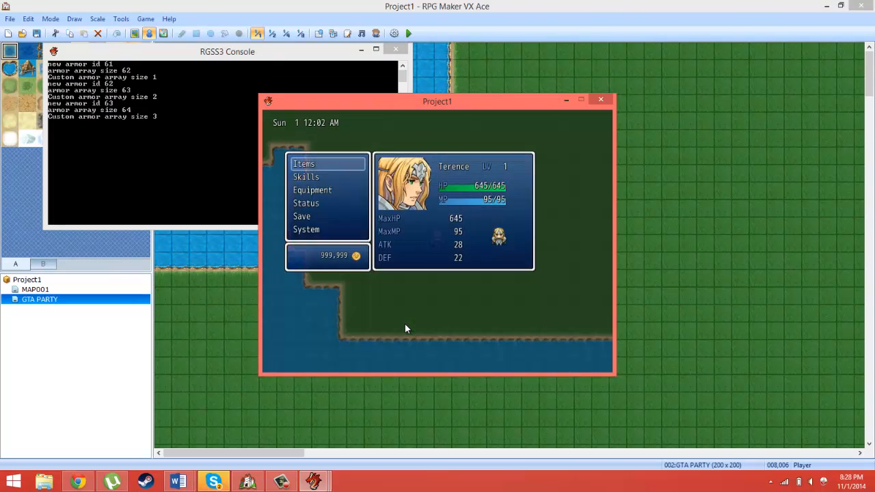
pyautogui.press('Escape')
# - Walk party member P3 north and west across the narrow river
pyautogui.press('Up')
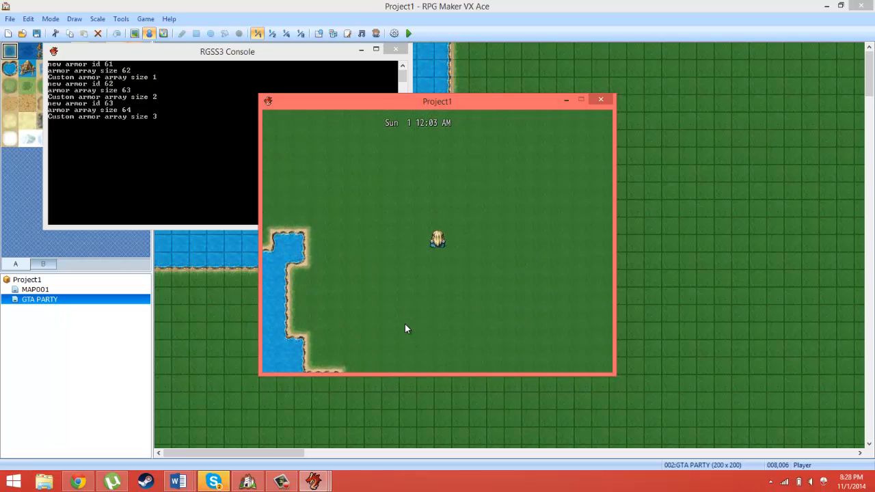
pyautogui.press('Left')
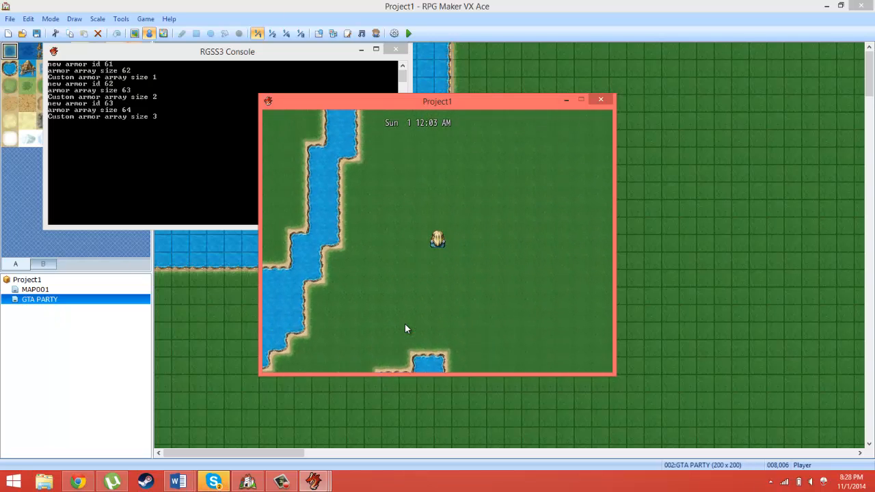
pyautogui.press('Up')
pyautogui.press('Left')
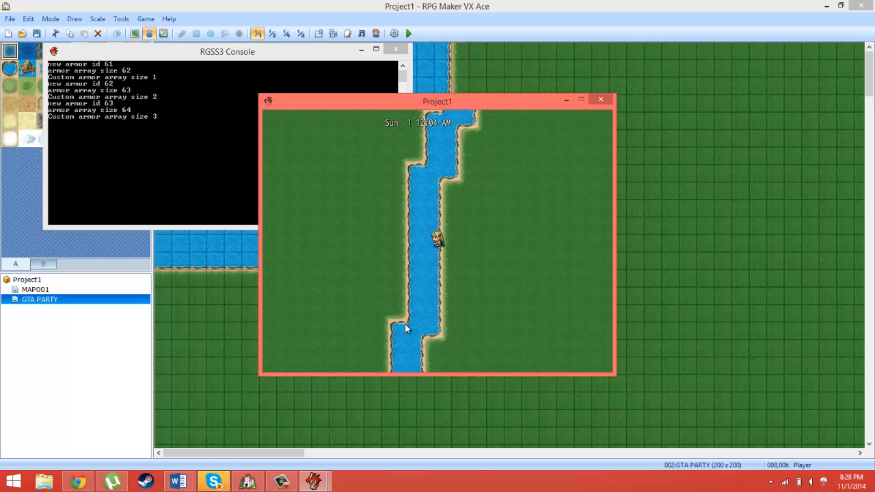
pyautogui.press('Left')
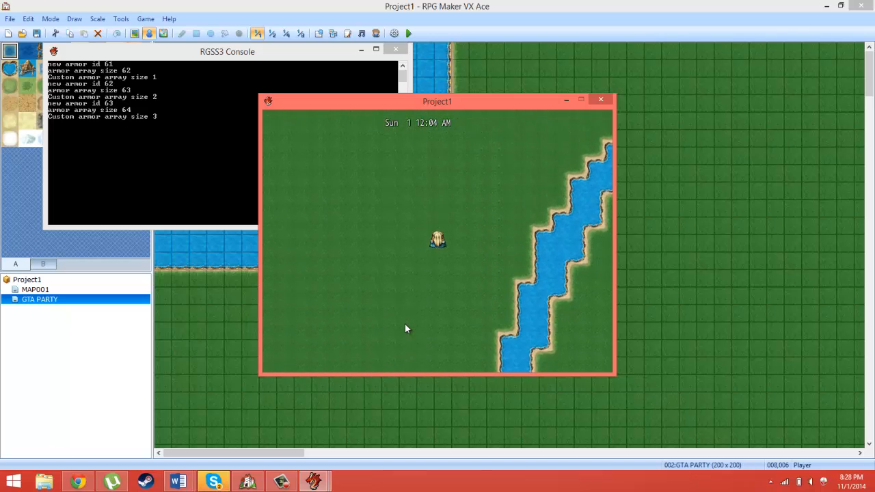
pyautogui.press('Up')
pyautogui.press('Up')
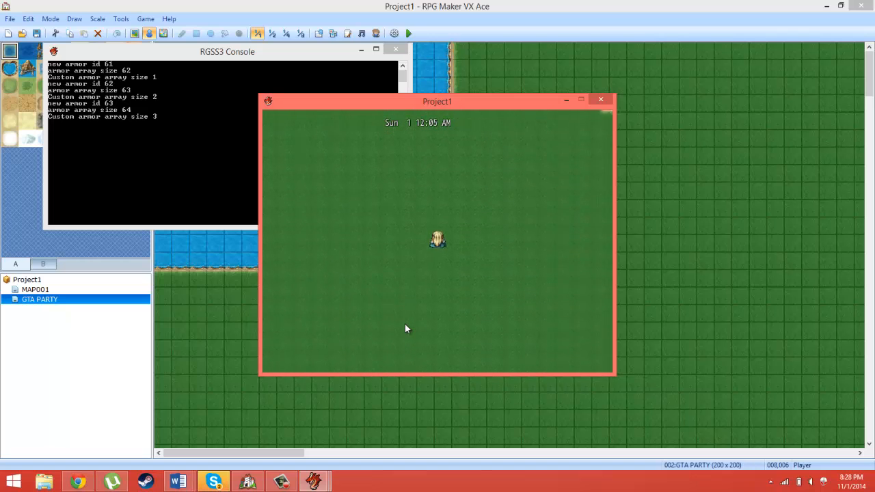
# - Walk party member P3 around over the open grass and on to the map's west side
pyautogui.press('Left')
pyautogui.press('Up')
pyautogui.press('Left')
pyautogui.press('Down')
pyautogui.press('Right')
pyautogui.press('Up')
pyautogui.press('Left')
pyautogui.press('Down')
pyautogui.press('Right')
pyautogui.press('Up')
pyautogui.press('Left')
pyautogui.press('Right')
pyautogui.press('Left')
pyautogui.press('Up')
pyautogui.press('Down')
pyautogui.press('Up')
pyautogui.press('Left')
pyautogui.press('Left')
pyautogui.press('Left')
pyautogui.press('Left')
pyautogui.press('Left')
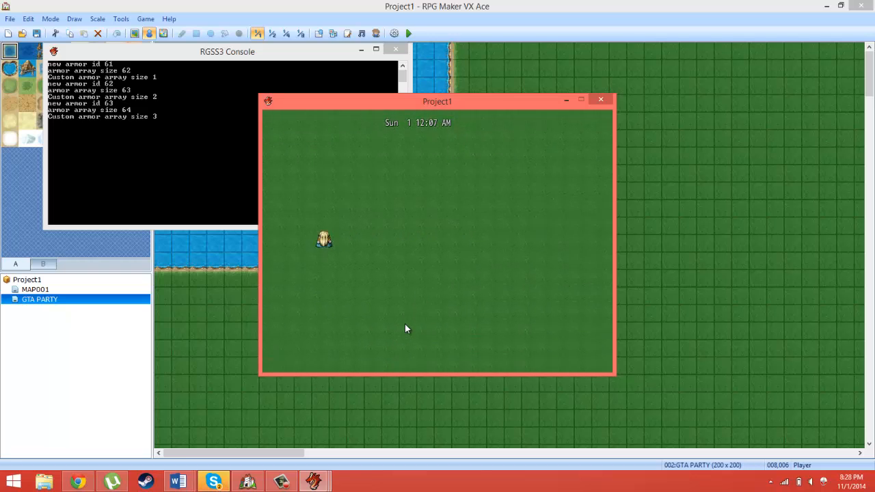
# - Walk party member P3 north to the starting island and east along its southern shore to meet P1
pyautogui.press('Down')
pyautogui.press('Up')
pyautogui.press('Down')
pyautogui.press('Up')
pyautogui.press('Right')
pyautogui.press('Up')
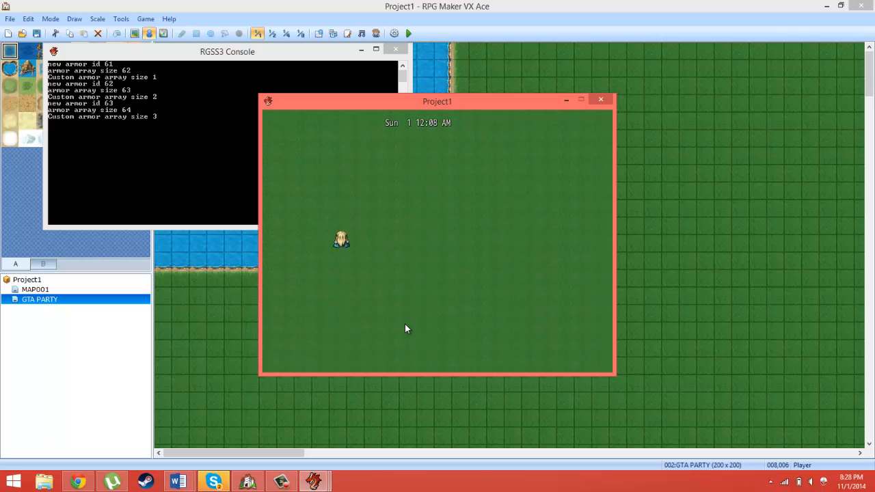
pyautogui.press('Down')
pyautogui.press('Up')
pyautogui.press('Down')
pyautogui.press('Up')
pyautogui.press('Down')
pyautogui.press('Up')
pyautogui.press('Down')
pyautogui.press('Up')
pyautogui.press('Down')
pyautogui.press('Up')
pyautogui.press('Down')
pyautogui.press('Up')
pyautogui.press('Up')
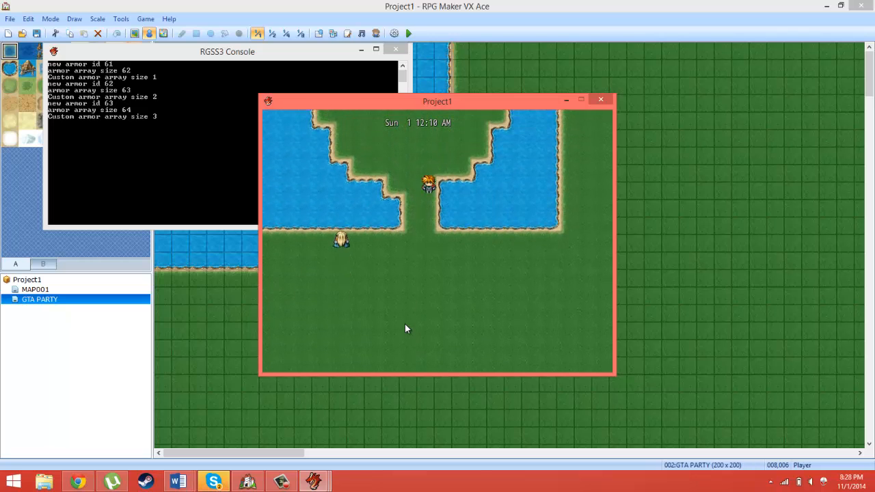
pyautogui.press('Right')
pyautogui.press('Right')
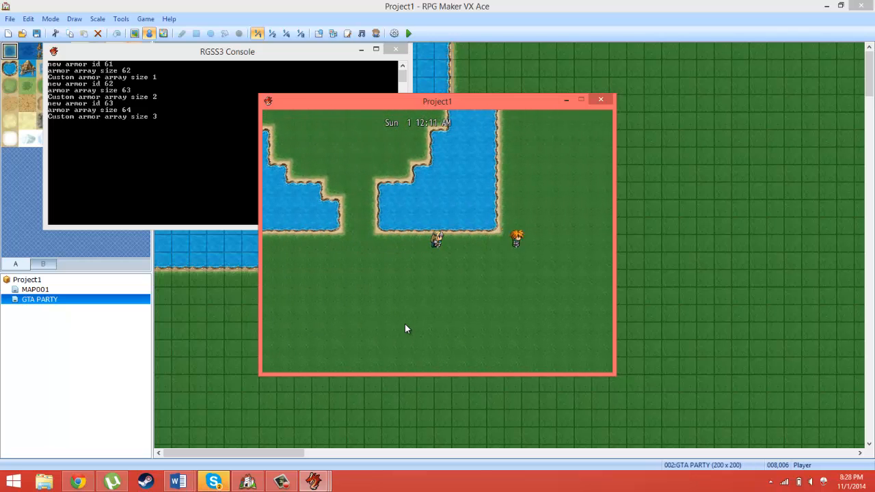
# - Use the SWITCHER item to switch control back to party member P1
pyautogui.press('Escape')
pyautogui.press('Return')
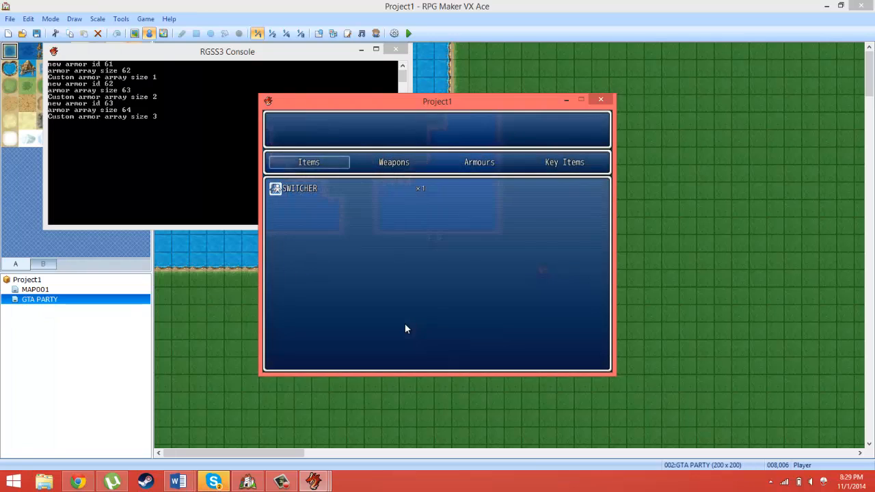
pyautogui.press('Return')
pyautogui.press('Return')
pyautogui.press('Return')
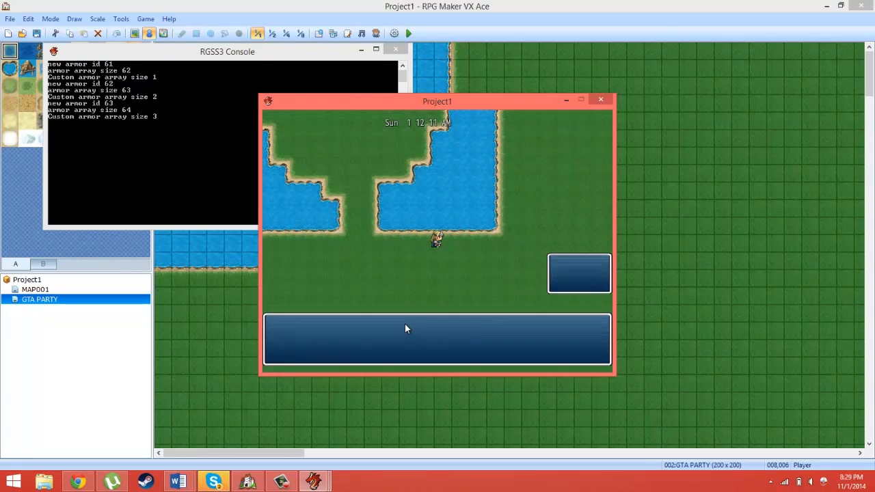
# - Walk party member P1 west and back up to the middle of the starting island, and end the playtest
pyautogui.press('Left')
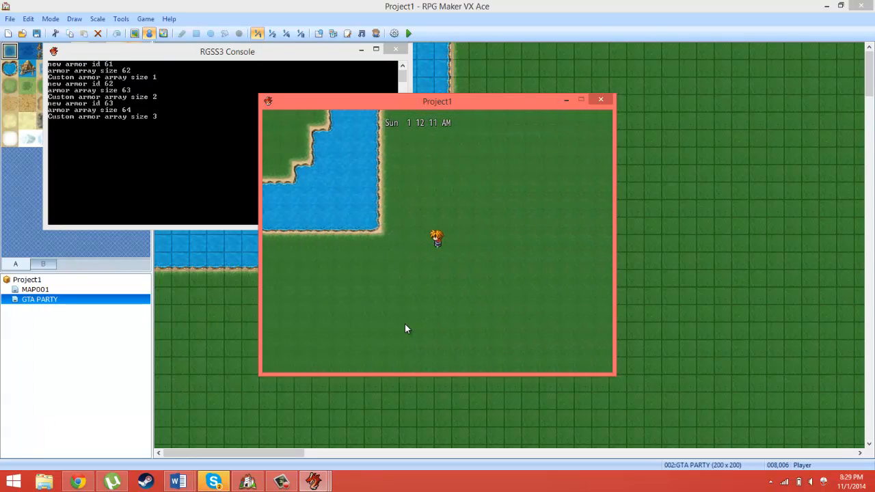
pyautogui.press('Left')
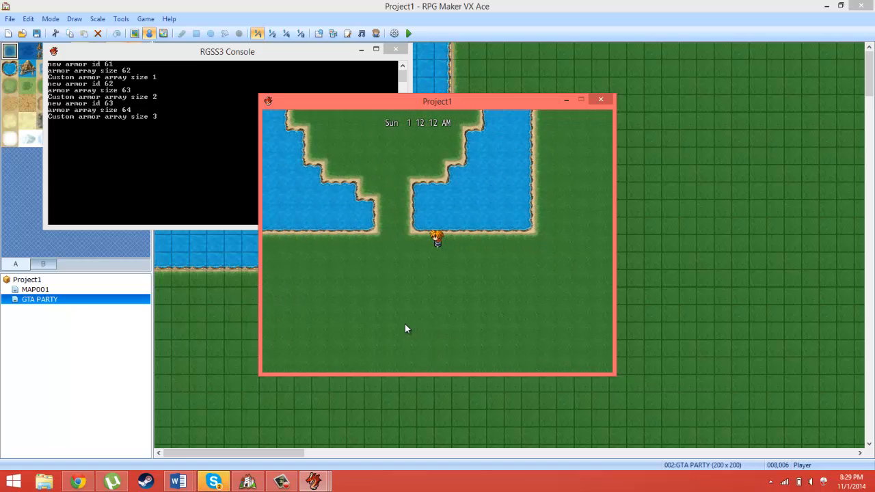
pyautogui.press('Up')
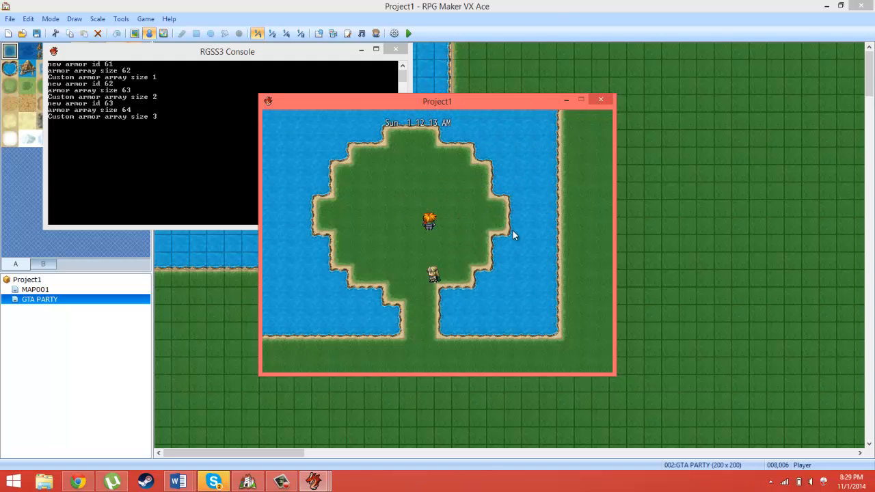
pyautogui.click(601, 99)
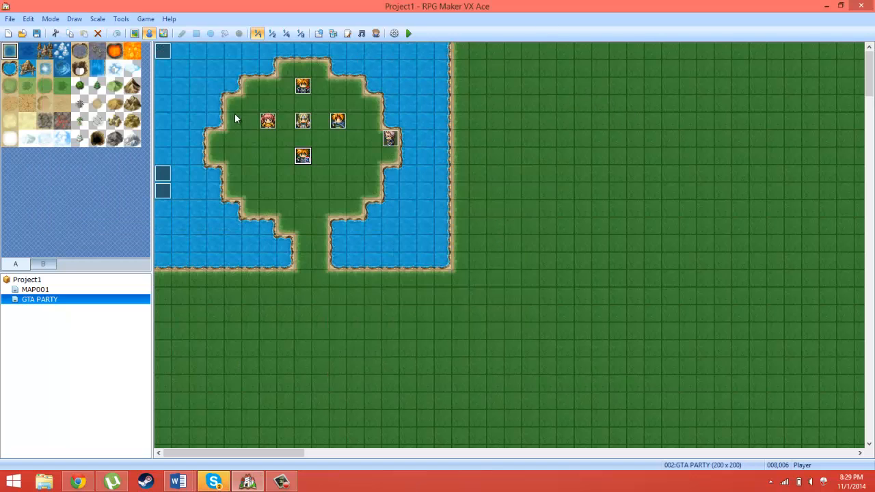
# - Examine the name and settings of the PARTY 4<Random> event without changing it
pyautogui.doubleClick(338, 121)
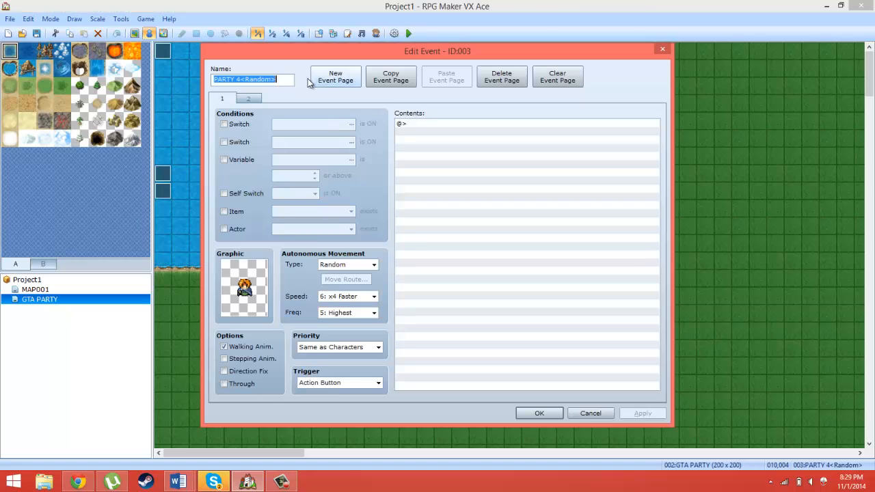
pyautogui.click(261, 79)
pyautogui.click(591, 414)
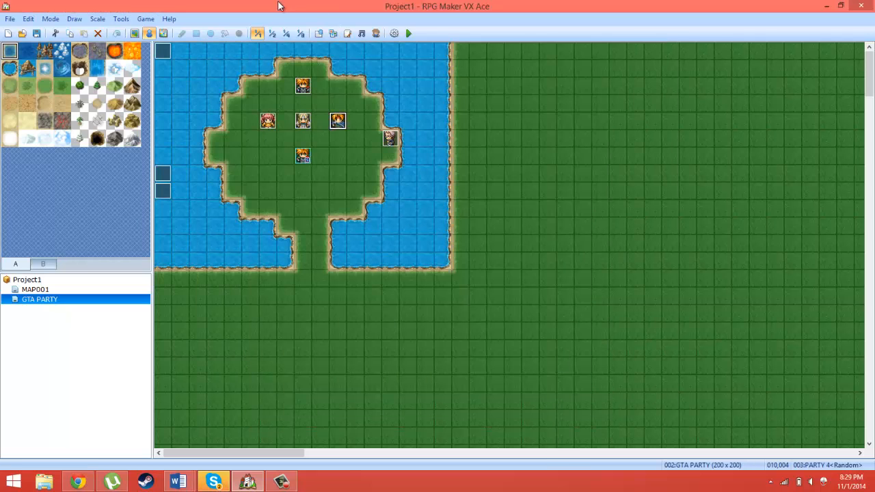
# - Display the GTA PARTY map at 1:8 scale to view its overall layout
pyautogui.click(286, 33)
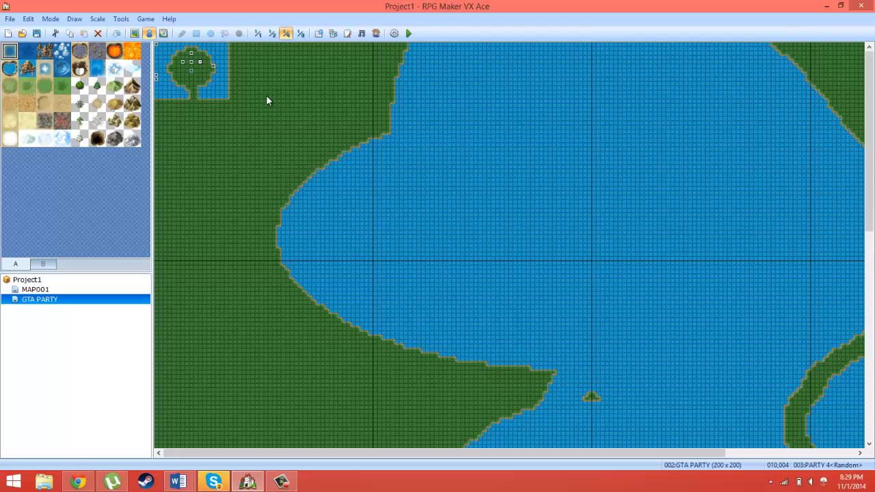
pyautogui.click(301, 32)
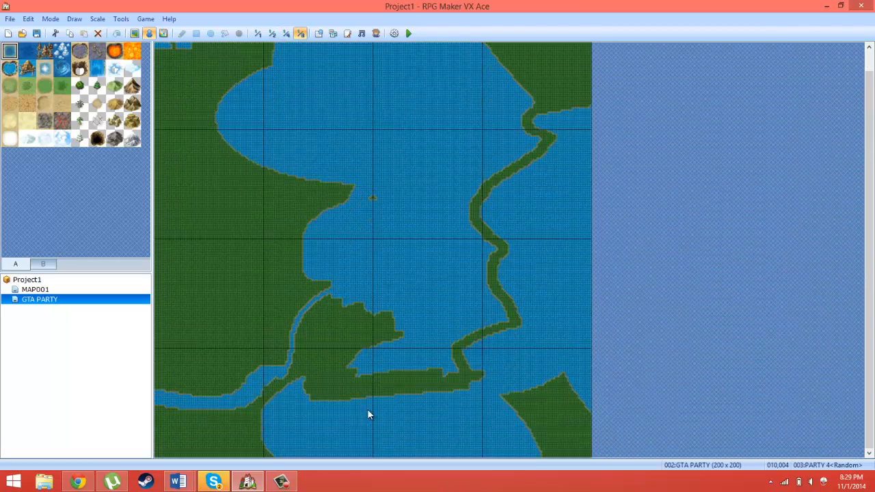
# - Display the map at 1:1 scale and open the EV007 event to examine its party position variable commands
pyautogui.click(257, 33)
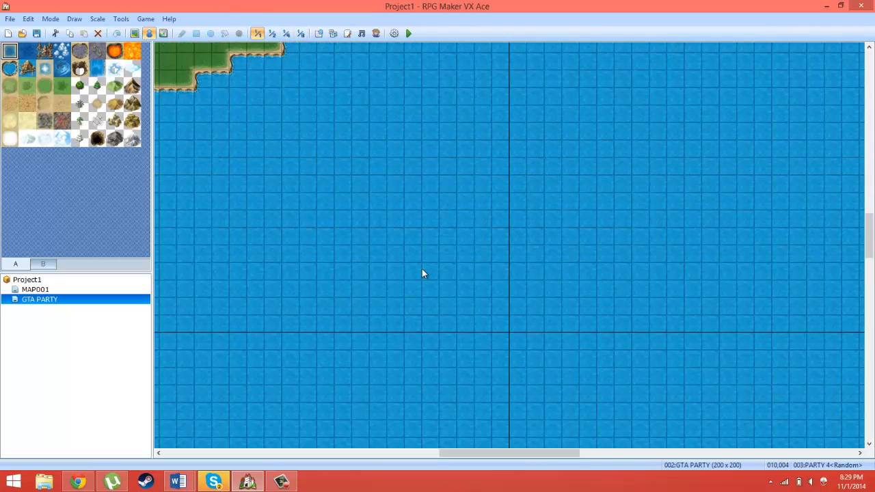
pyautogui.moveTo(106, 11)
pyautogui.mouseDown(button='middle')
pyautogui.moveTo(5, 37)
pyautogui.moveTo(28, 36)
pyautogui.mouseUp(button='middle')
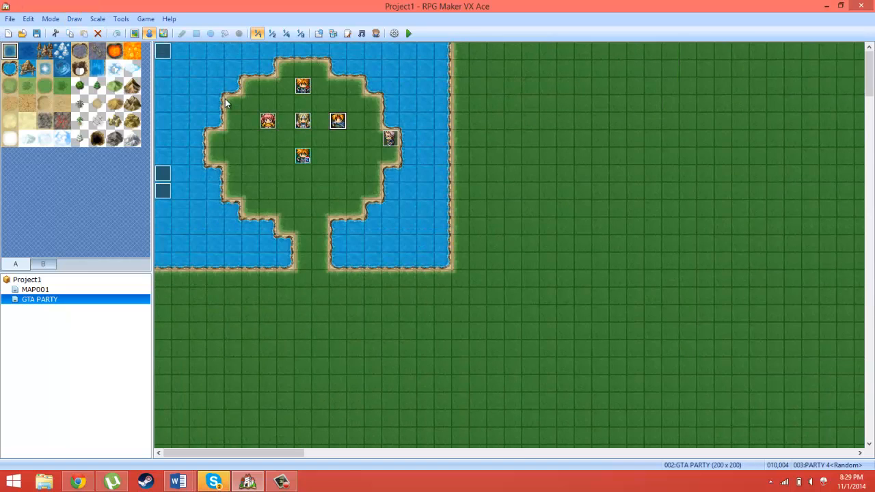
pyautogui.doubleClick(164, 51)
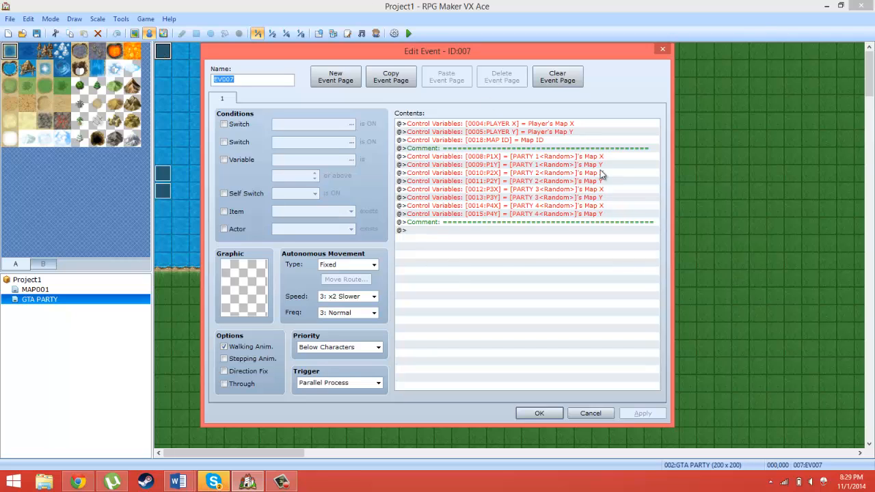
pyautogui.click(569, 165)
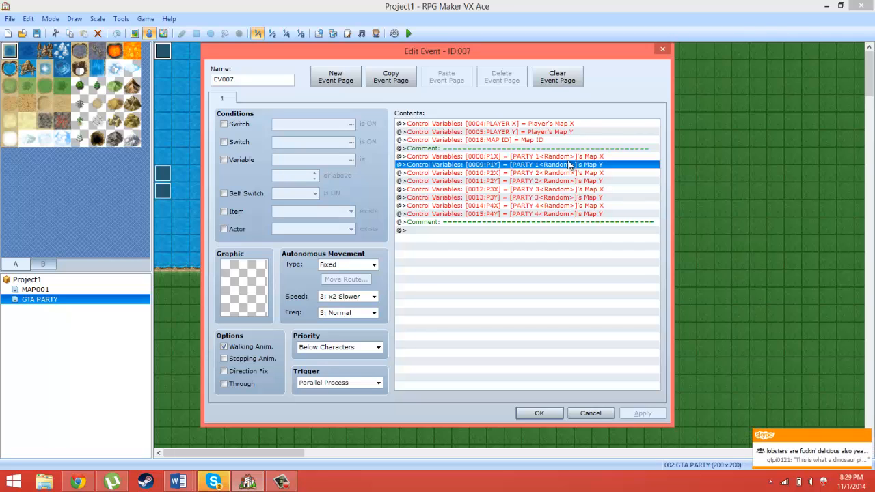
pyautogui.click(568, 159)
pyautogui.click(561, 165)
pyautogui.click(537, 175)
pyautogui.click(538, 179)
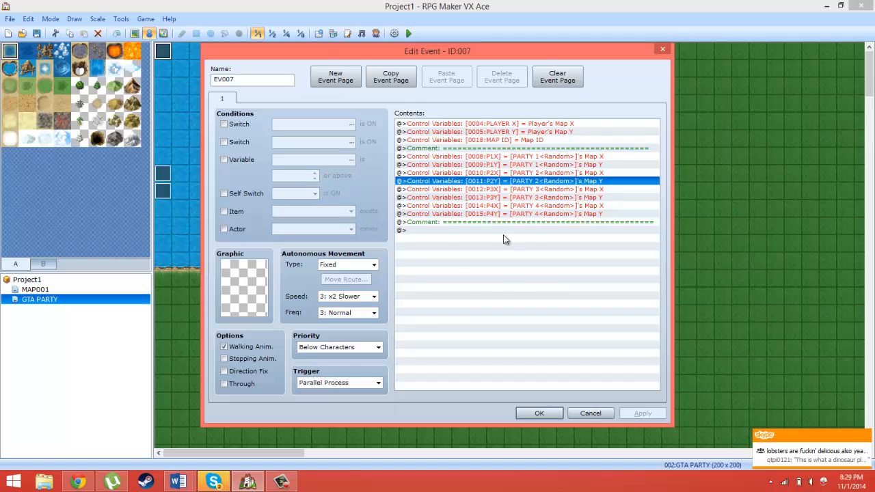
# - Move the event window off the party events, read through the P1X to P4X variable commands, and close it
pyautogui.moveTo(443, 58); pyautogui.dragTo(583, 67)
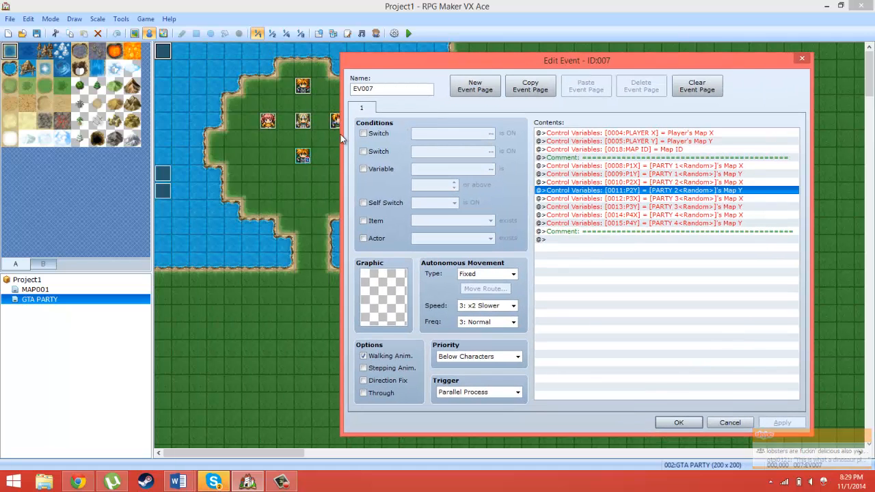
pyautogui.click(640, 167)
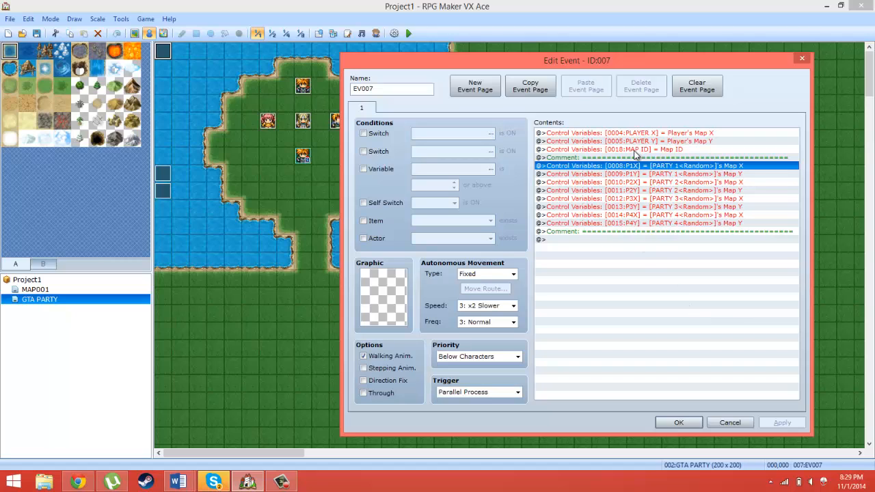
pyautogui.press('Down')
pyautogui.press('Down')
pyautogui.press('Down')
pyautogui.press('Down')
pyautogui.press('Down')
pyautogui.press('Down')
pyautogui.press('Down')
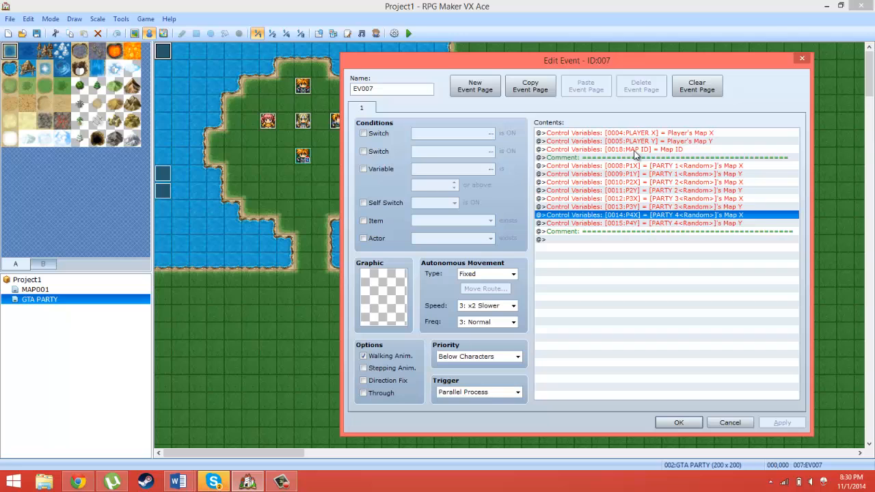
pyautogui.click(636, 176)
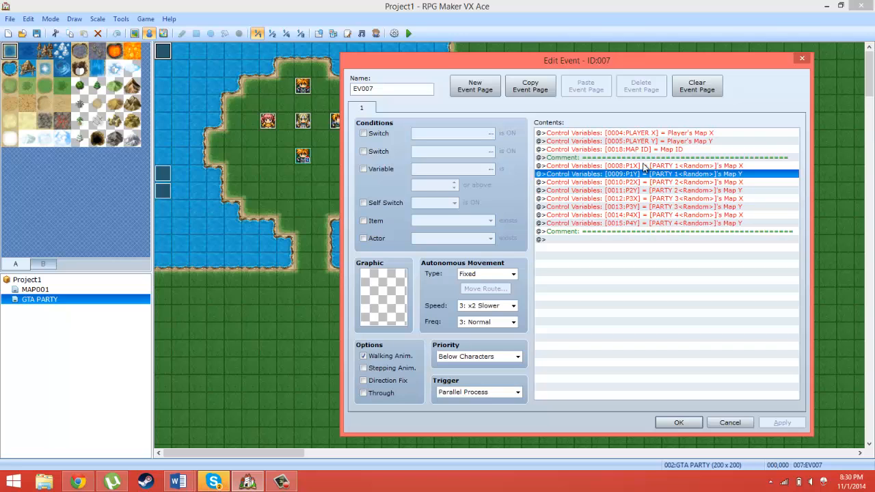
pyautogui.click(640, 167)
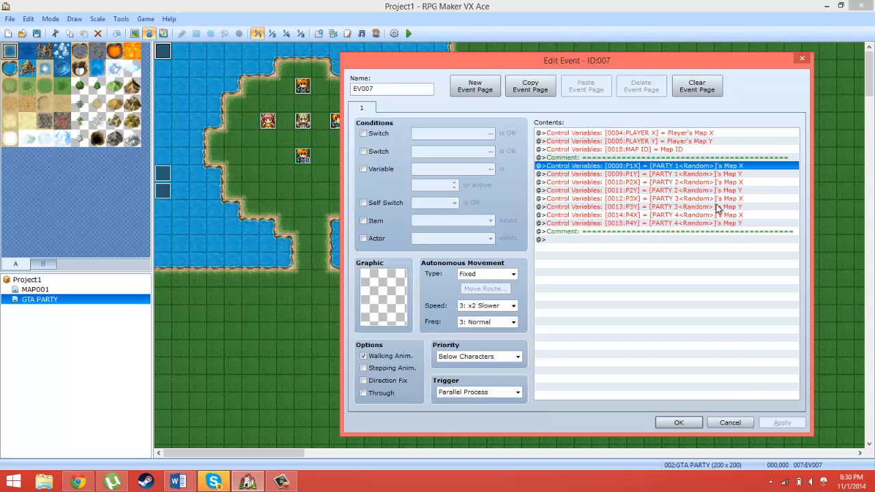
pyautogui.click(689, 427)
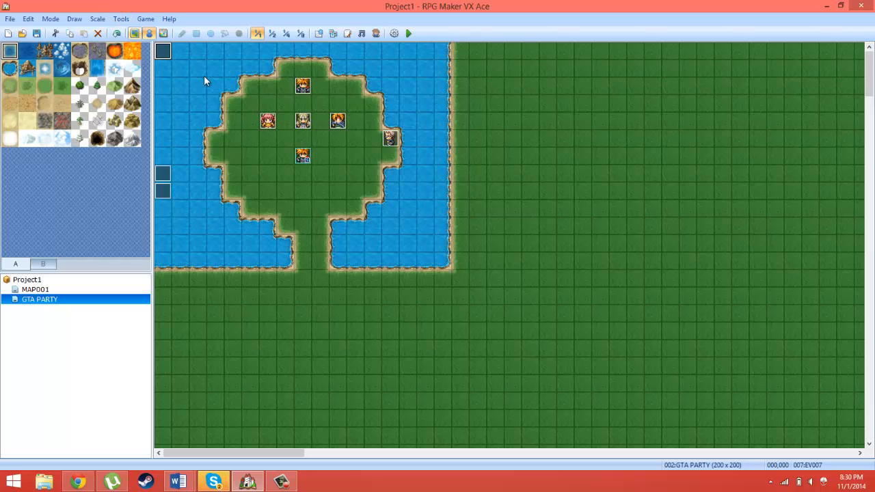
# - Cut all the commands from the EV007 event's contents and delete the emptied event from the map
pyautogui.doubleClick(165, 51)
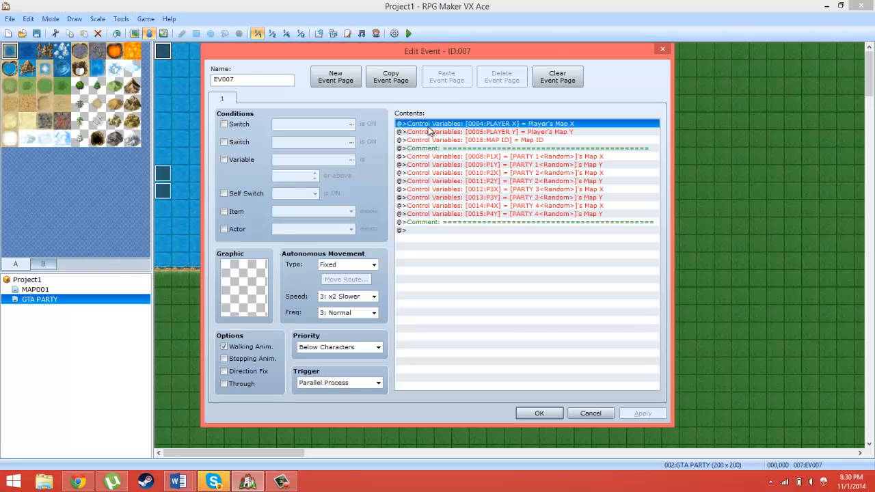
pyautogui.hotkey('shift', 'Down')
pyautogui.hotkey('shift', 'Down')
pyautogui.hotkey('shift', 'Down')
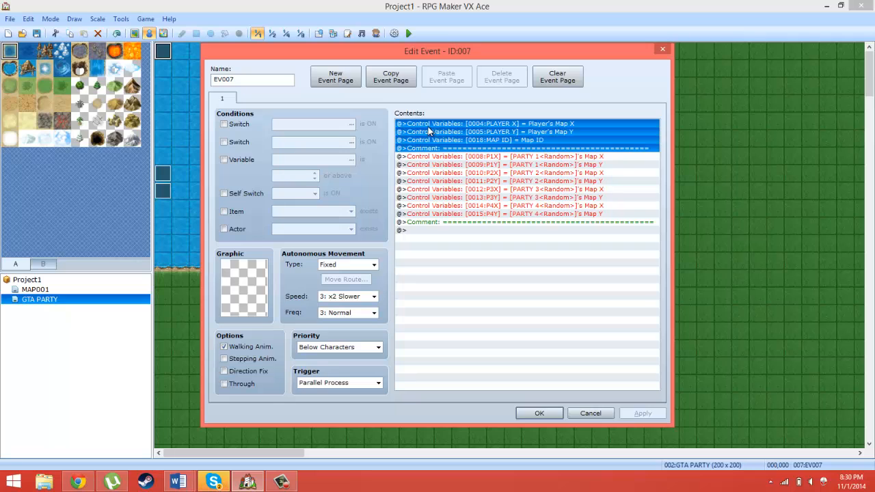
pyautogui.hotkey('shift', 'Down')
pyautogui.hotkey('shift', 'Down')
pyautogui.hotkey('shift', 'Down')
pyautogui.hotkey('shift', 'Down')
pyautogui.hotkey('shift', 'Down')
pyautogui.hotkey('shift', 'Down')
pyautogui.hotkey('shift', 'Down')
pyautogui.hotkey('shift', 'Down')
pyautogui.hotkey('shift', 'Down')
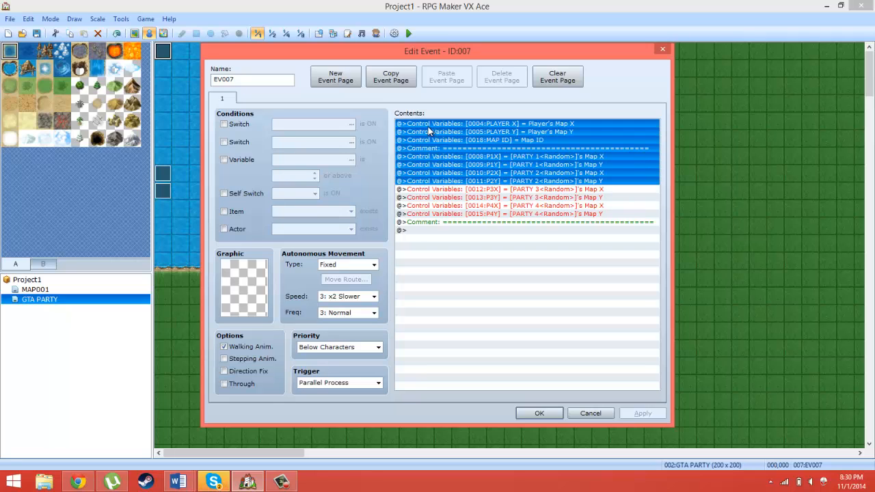
pyautogui.hotkey('shift', 'Down')
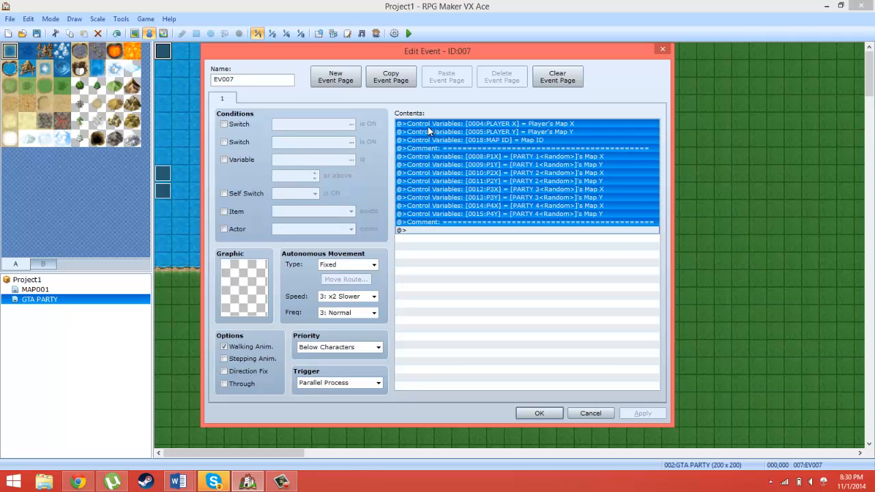
pyautogui.press('Delete')
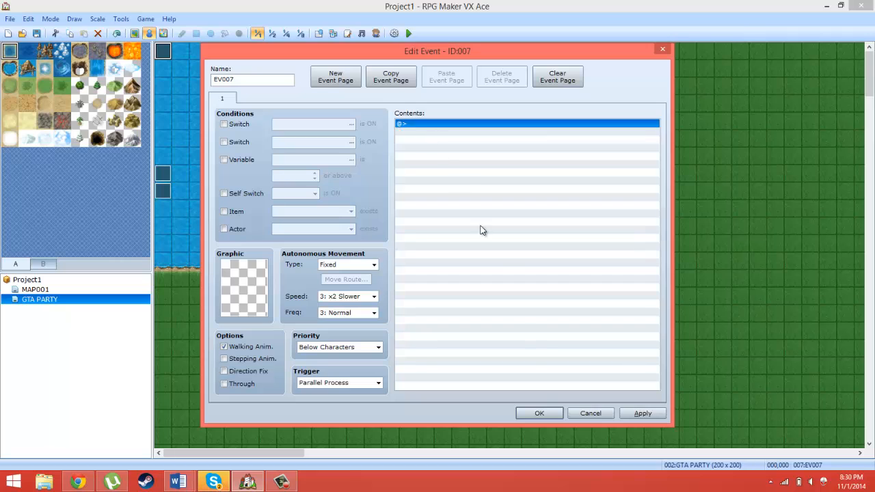
pyautogui.click(545, 412)
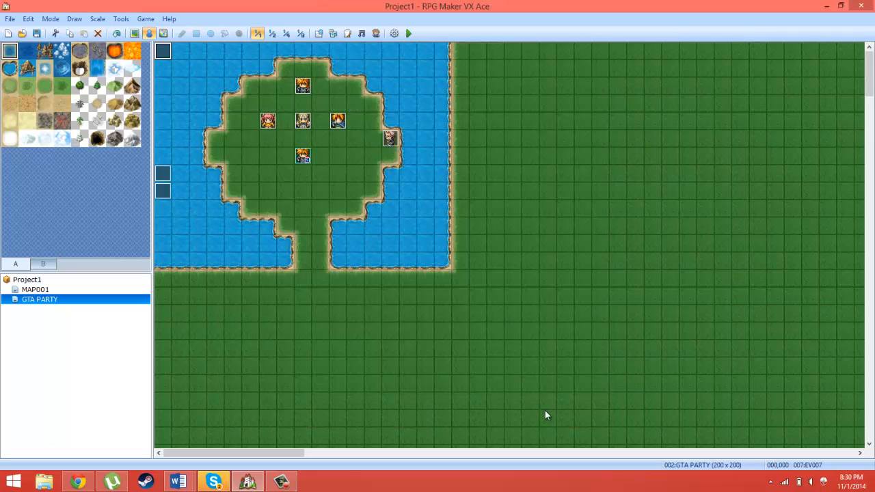
pyautogui.rightClick(164, 59)
pyautogui.click(192, 126)
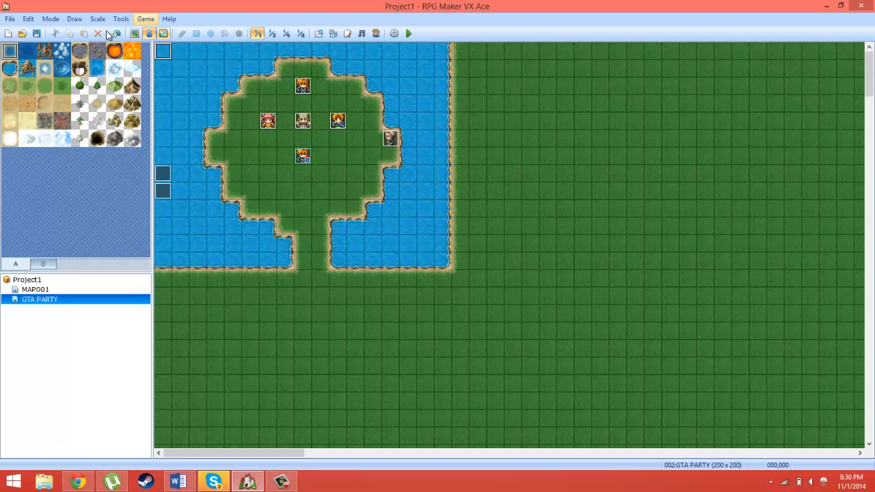
# - Replace the contents of the WORLDSET common event in the database with the commands cut from EV007
pyautogui.click(121, 22)
pyautogui.click(140, 32)
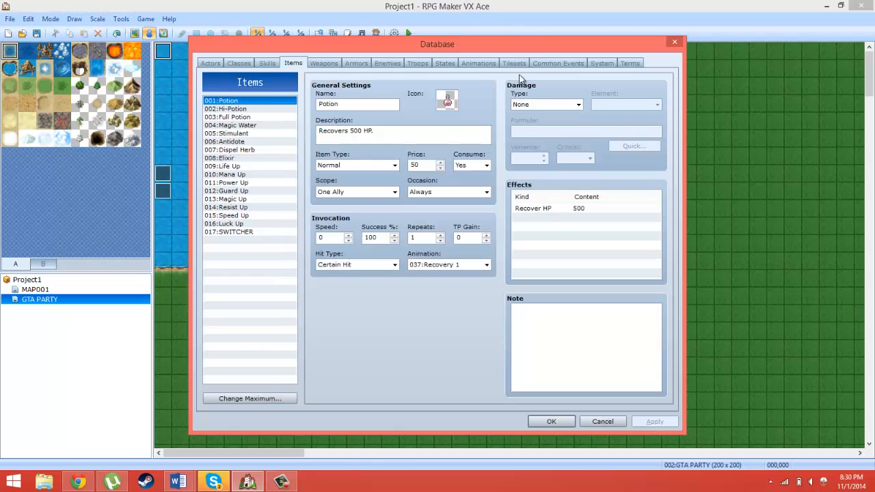
pyautogui.click(535, 65)
pyautogui.moveTo(464, 151); pyautogui.dragTo(454, 142)
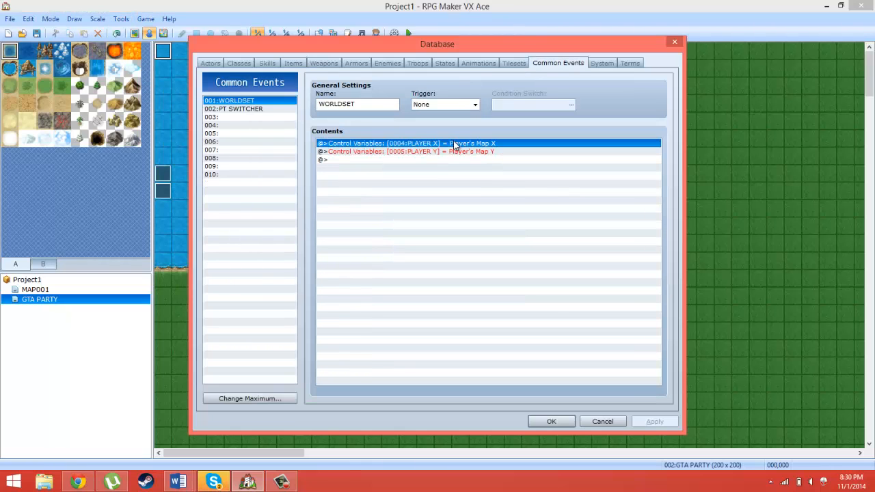
pyautogui.press('Delete')
pyautogui.rightClick(452, 146)
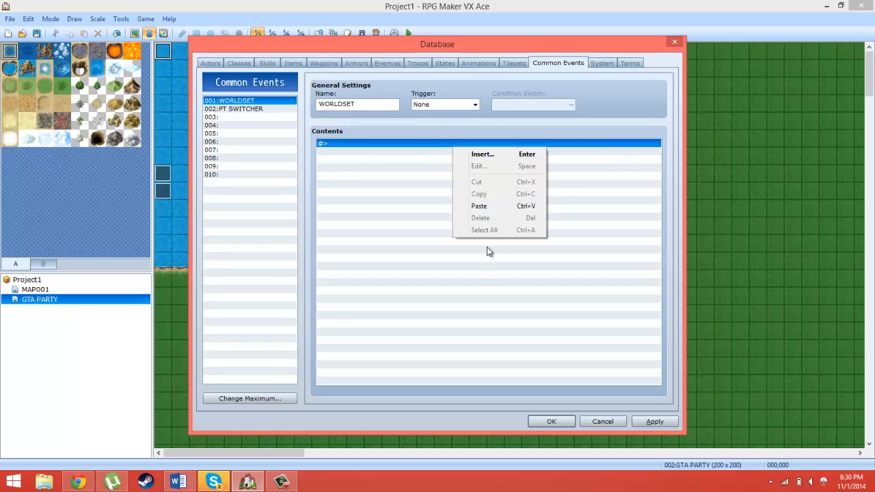
pyautogui.click(476, 203)
# - Set the trigger of the WORLDSET common event to Parallel Process
pyautogui.click(444, 105)
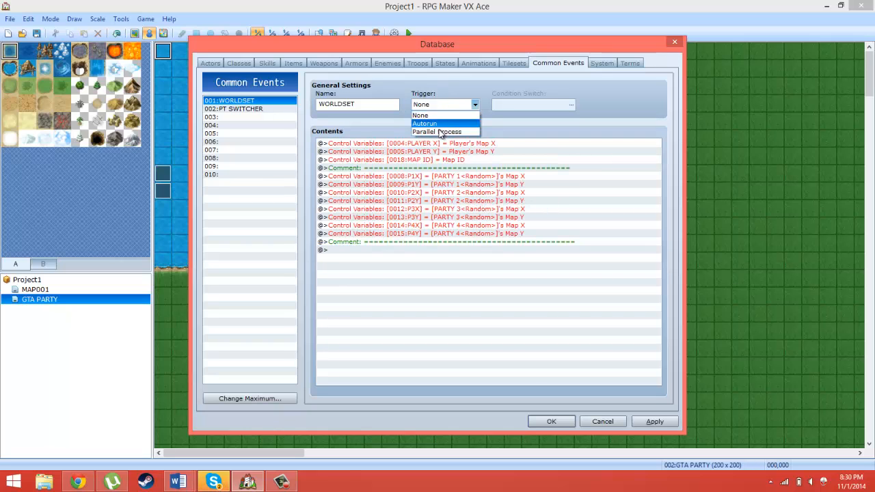
pyautogui.click(588, 95)
pyautogui.press('Down')
pyautogui.press('Down')
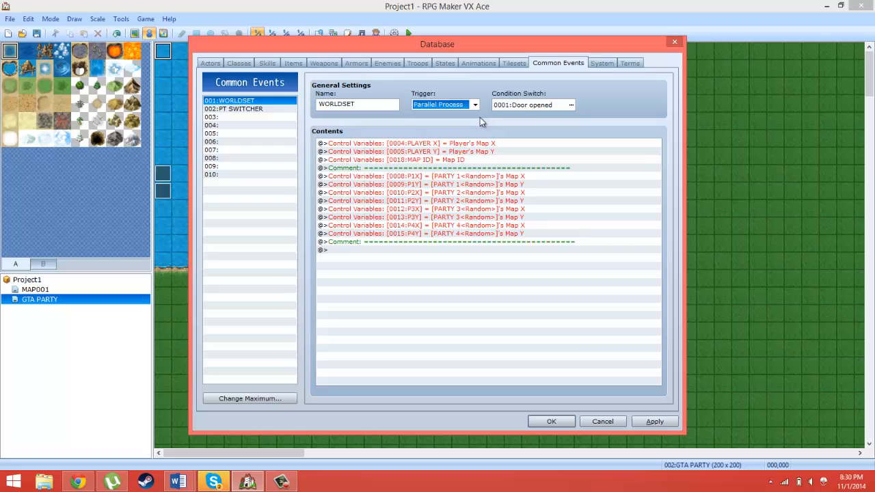
# - Name switch 0006 "GAME START ON" and assign it as WORLDSET's condition switch
pyautogui.click(572, 105)
pyautogui.click(504, 186)
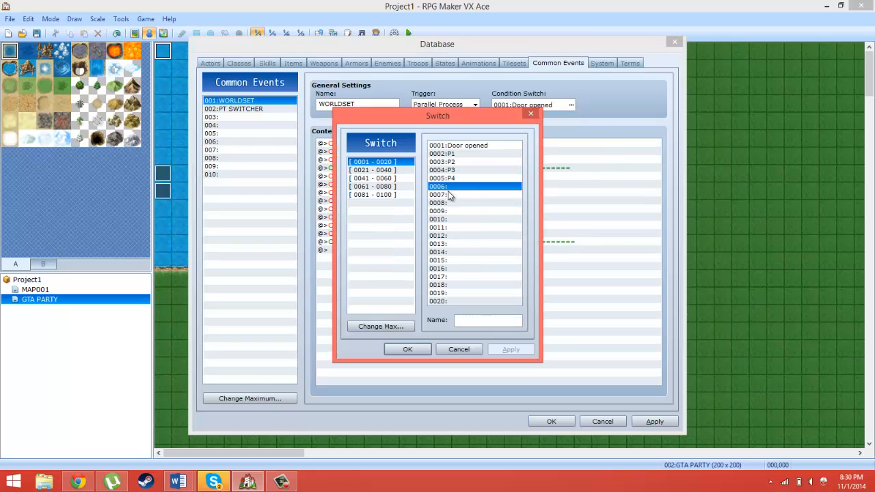
pyautogui.click(474, 321)
pyautogui.write('GA')
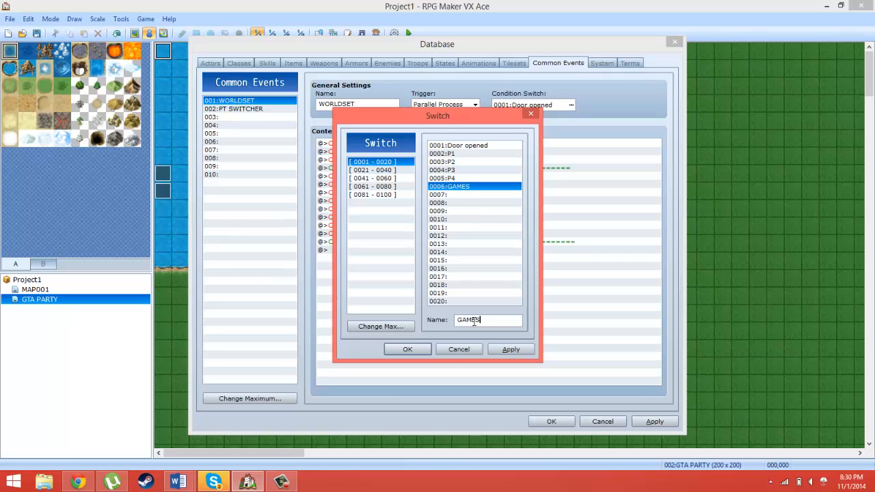
pyautogui.write('ME START ON')
pyautogui.click(408, 350)
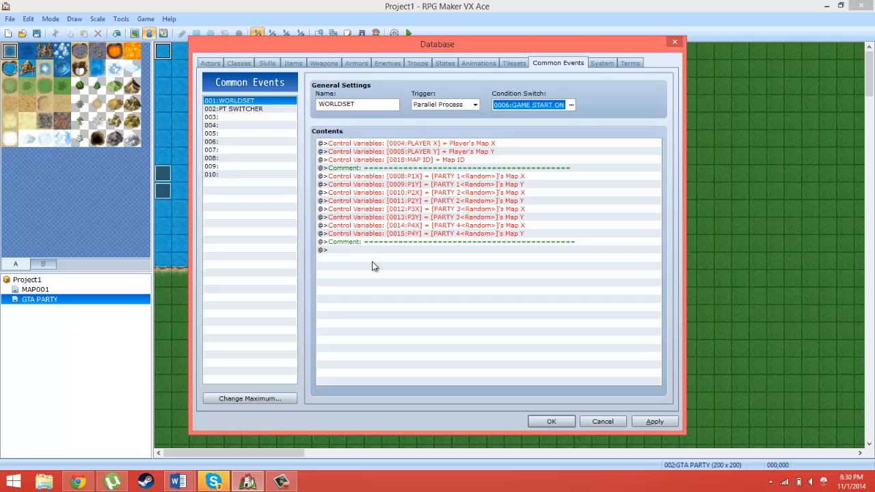
pyautogui.click(286, 484)
pyautogui.click(731, 421)
# - Examine the PLAYER X, PLAYER Y and MAP ID variable commands in the WORLDSET common event
pyautogui.click(410, 145)
pyautogui.click(413, 152)
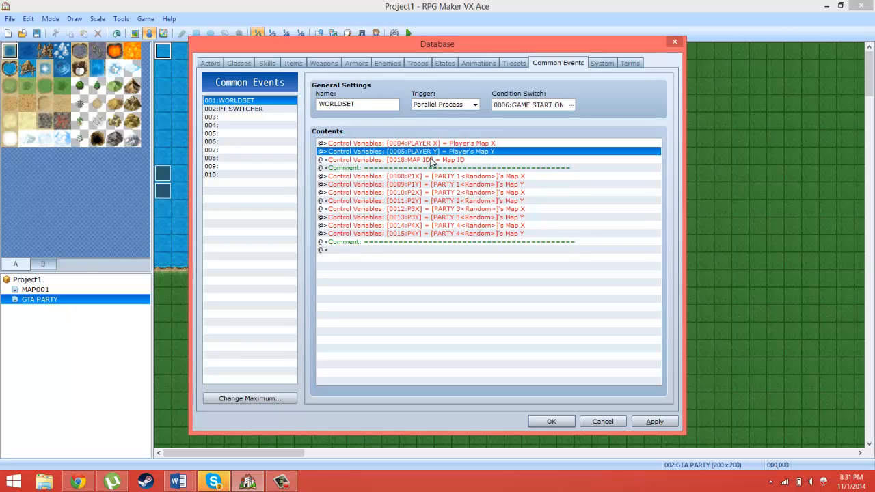
pyautogui.click(435, 161)
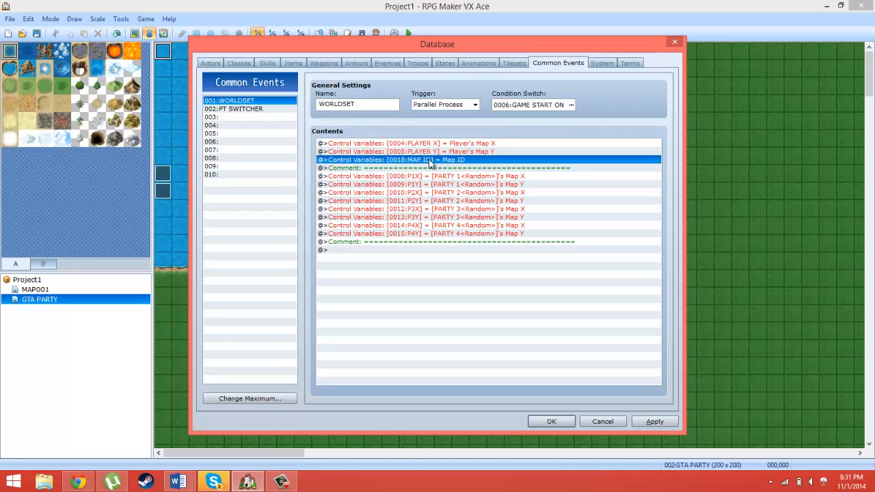
# - Start a new Control Variables command in WORLDSET for variable 0019 and examine the Map ID choice among its Game Data operands
pyautogui.click(448, 251)
pyautogui.rightClick(448, 250)
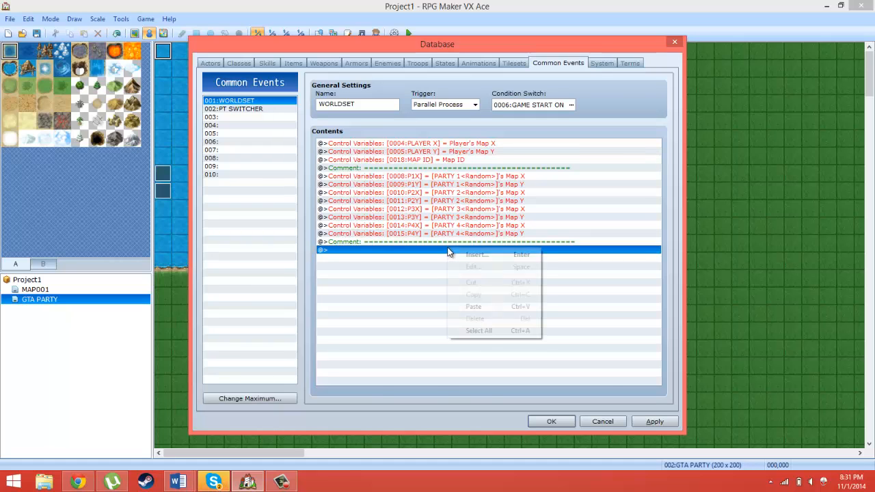
pyautogui.click(457, 255)
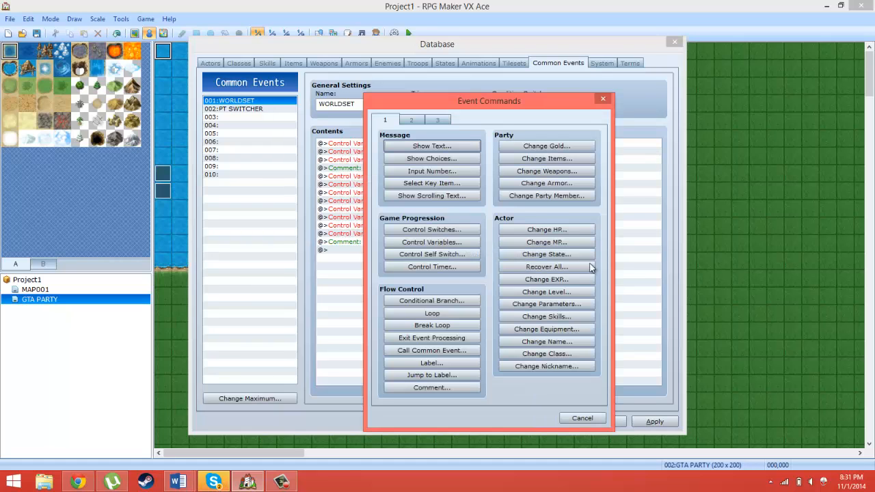
pyautogui.click(428, 242)
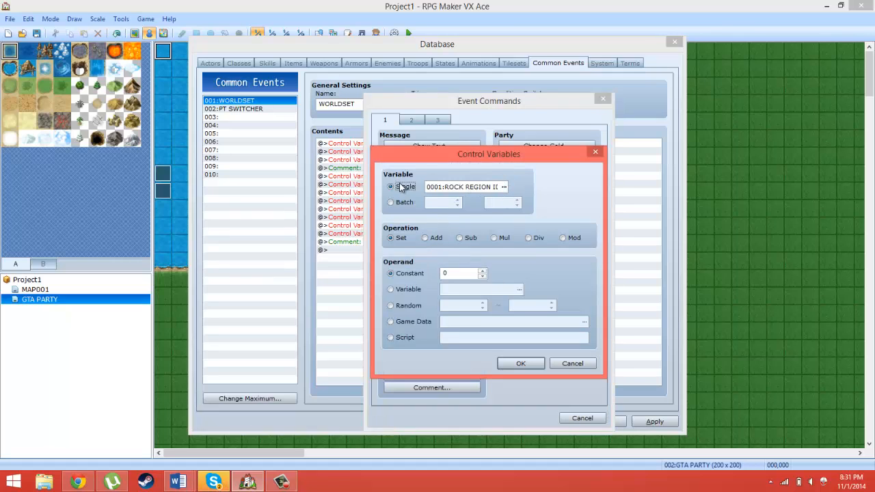
pyautogui.click(504, 187)
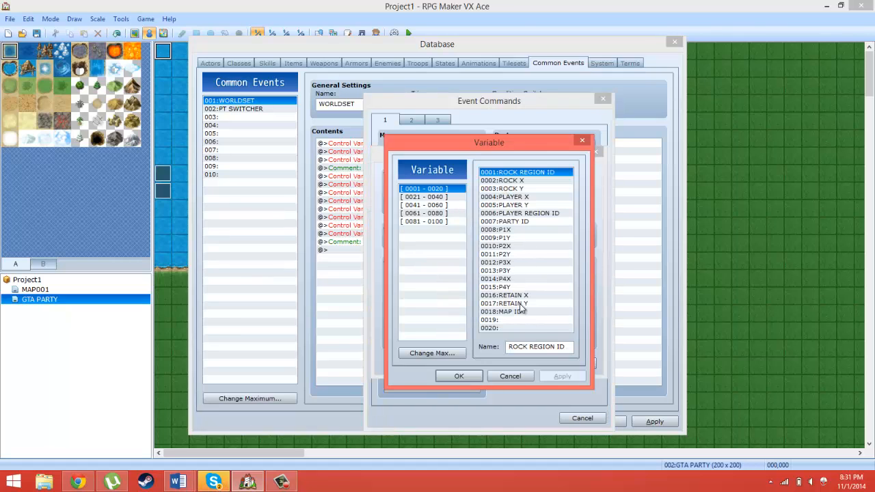
pyautogui.click(497, 319)
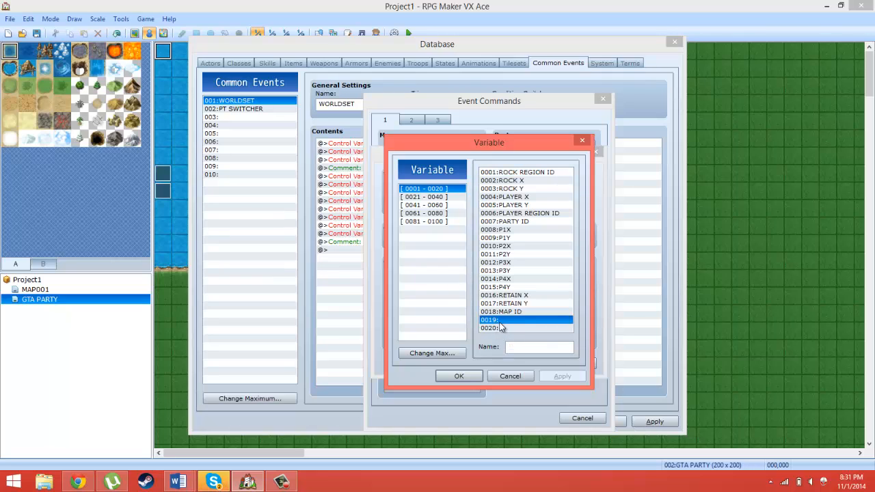
pyautogui.click(476, 376)
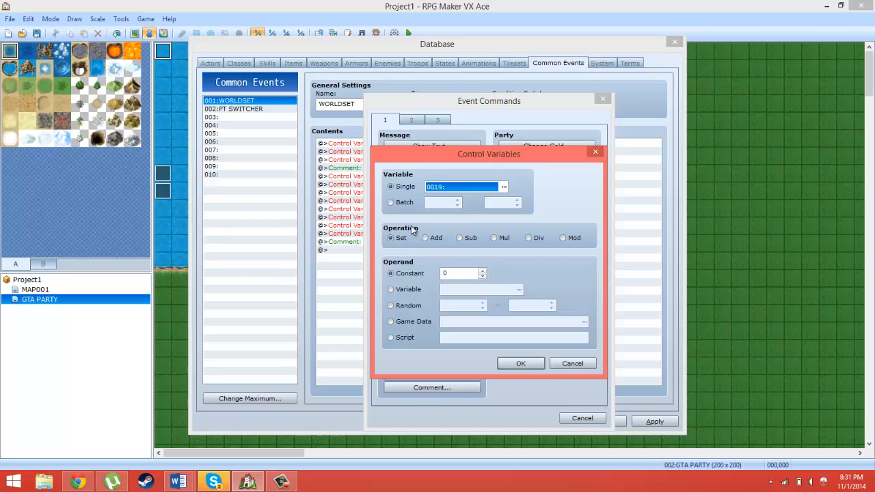
pyautogui.click(390, 321)
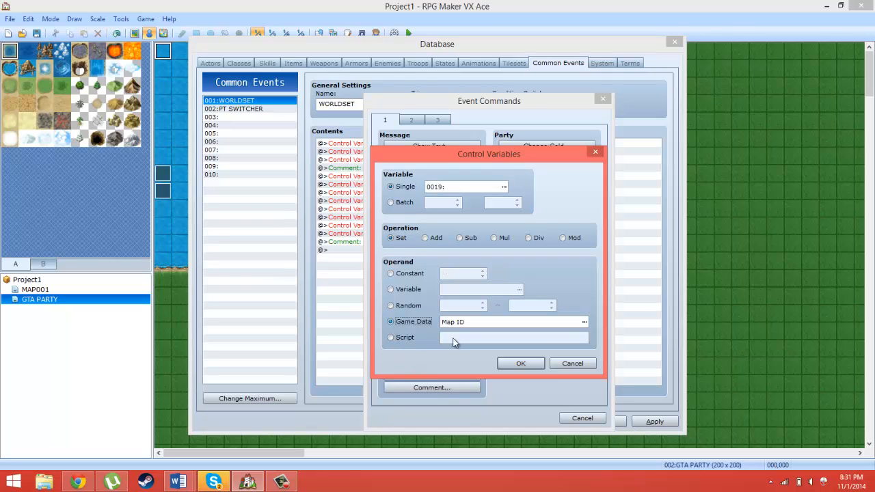
pyautogui.click(585, 323)
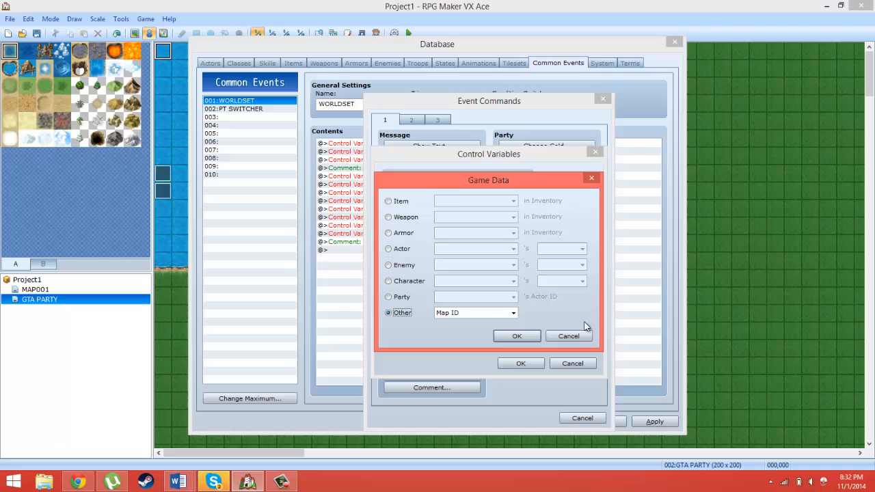
pyautogui.click(466, 315)
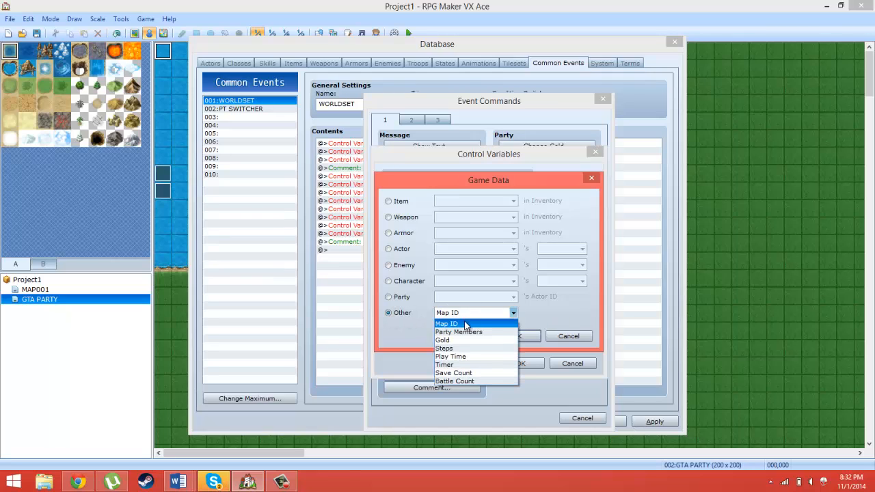
pyautogui.click(400, 312)
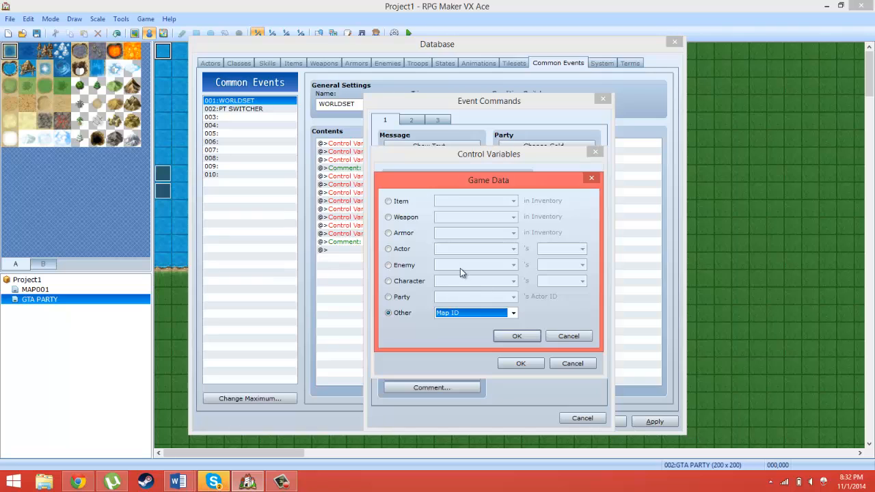
# - Examine the Character game data options, including Player and its Map X and Map Y, and discard the new variable command
pyautogui.click(399, 284)
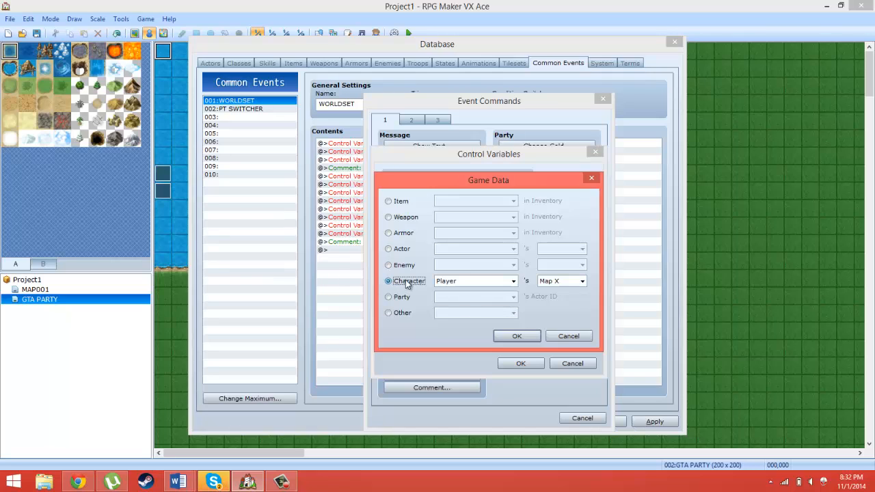
pyautogui.click(460, 284)
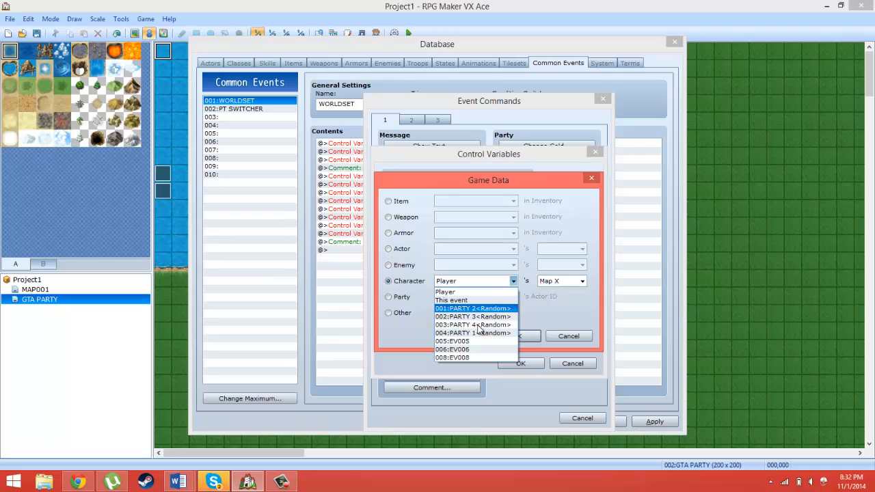
pyautogui.click(486, 292)
pyautogui.click(555, 281)
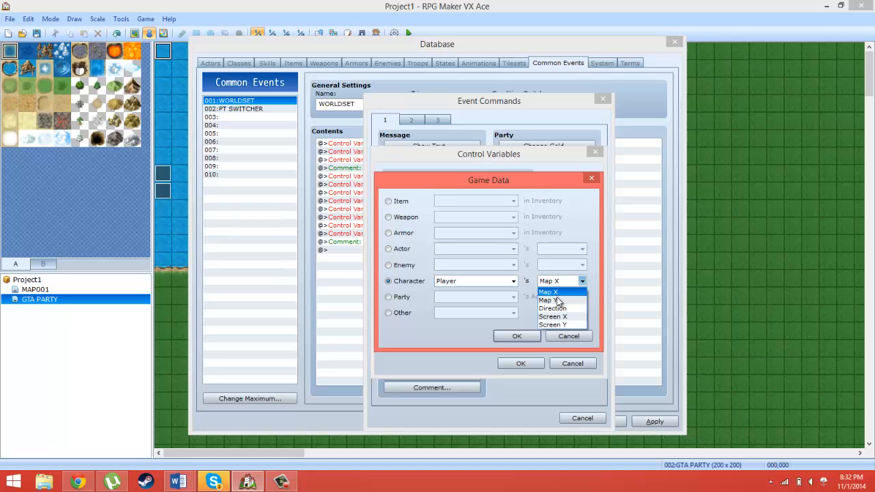
pyautogui.click(563, 336)
pyautogui.click(566, 337)
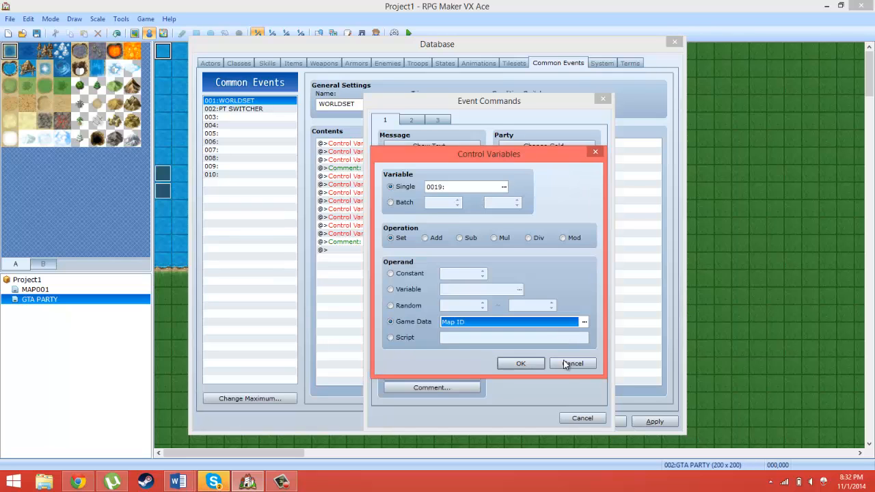
pyautogui.click(565, 365)
pyautogui.click(582, 418)
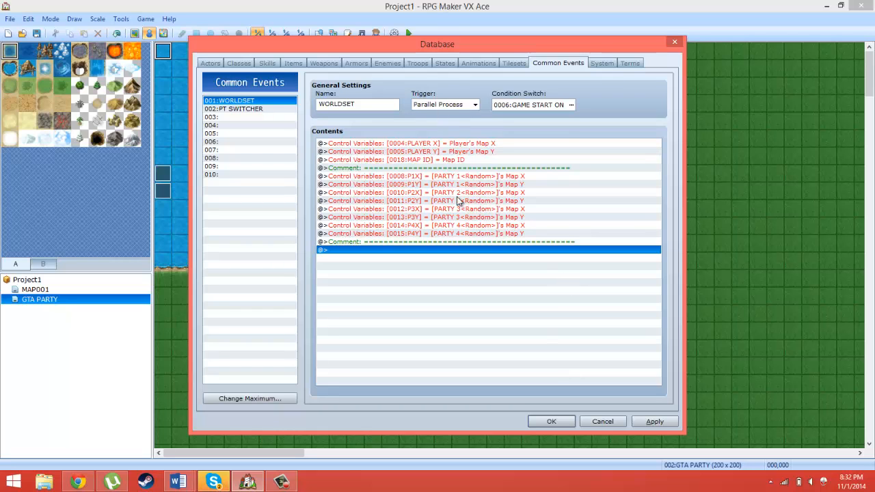
# - Examine the WORLDSET commands that store the Map X and Map Y of the PARTY 1 to PARTY 4 events
pyautogui.click(418, 175)
pyautogui.moveTo(398, 53); pyautogui.dragTo(541, 27)
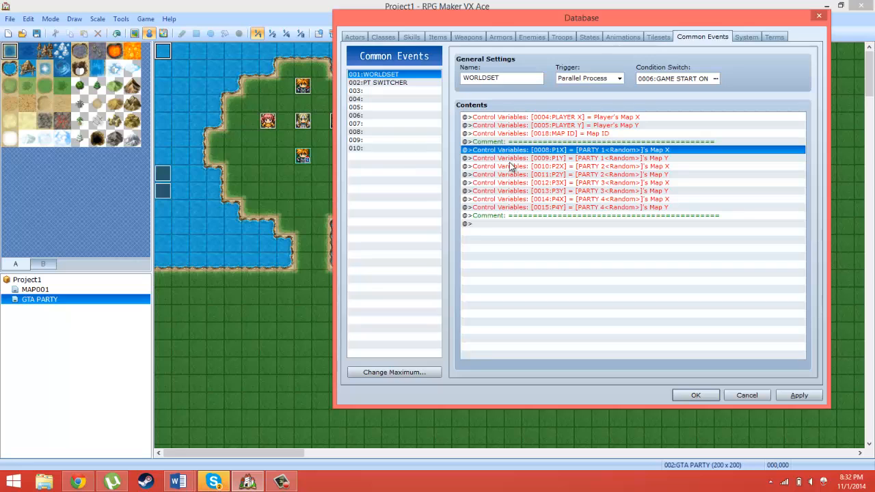
pyautogui.press('Down')
pyautogui.press('Down')
pyautogui.press('Down')
pyautogui.press('Down')
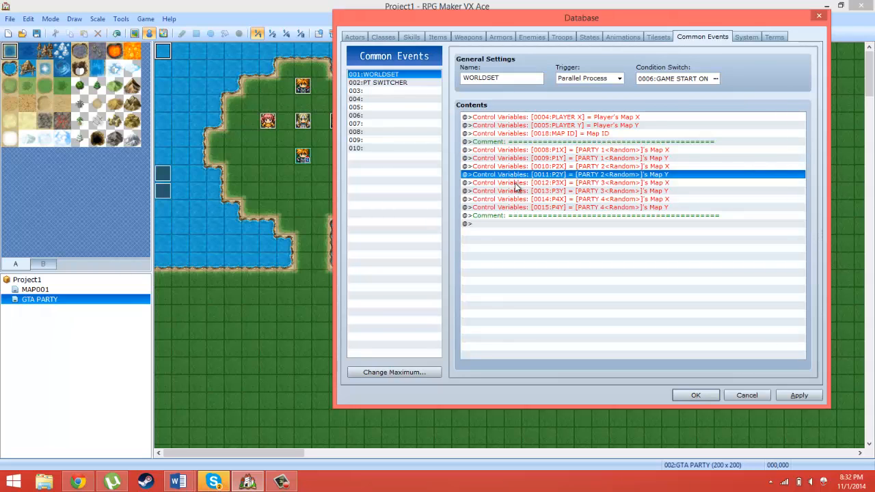
pyautogui.press('Down')
pyautogui.press('Down')
pyautogui.press('Down')
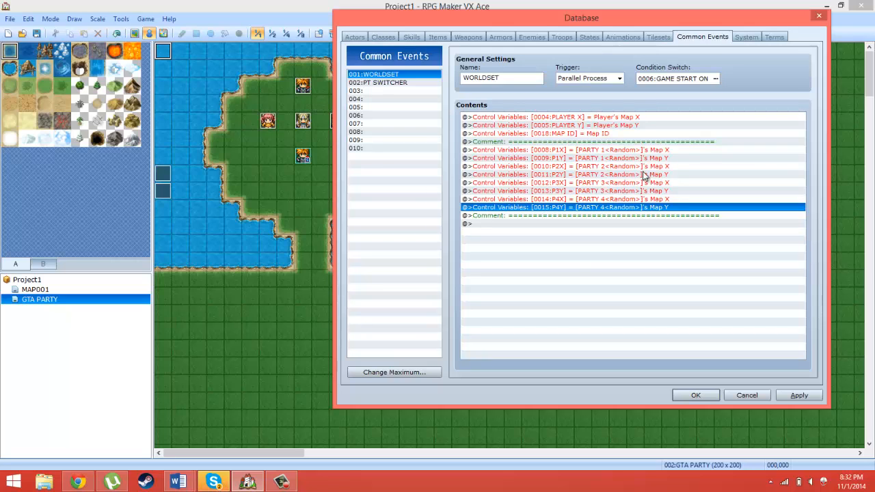
# - Recheck the P1X to P2Y variable commands and accept the database changes
pyautogui.click(653, 152)
pyautogui.press('Down')
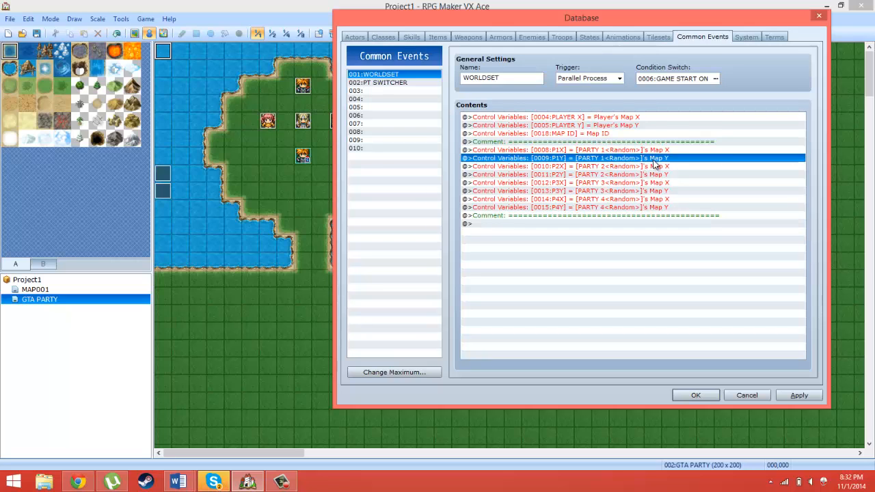
pyautogui.press('Down')
pyautogui.press('Down')
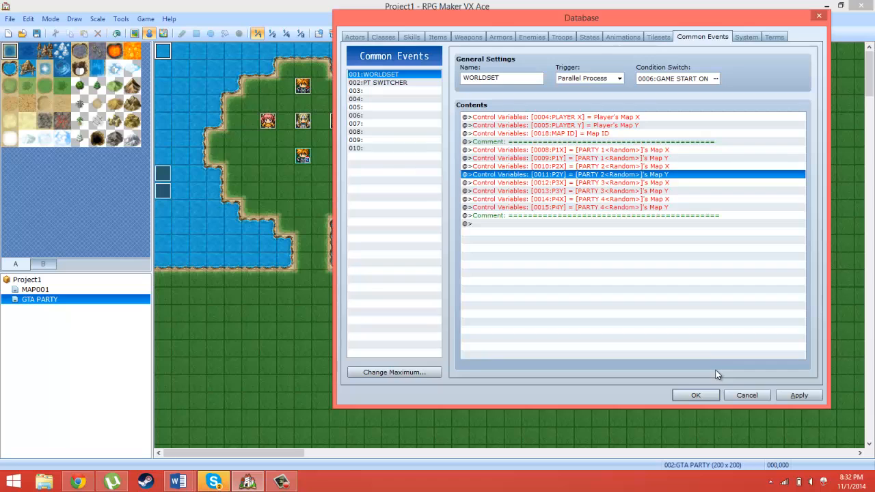
pyautogui.click(695, 395)
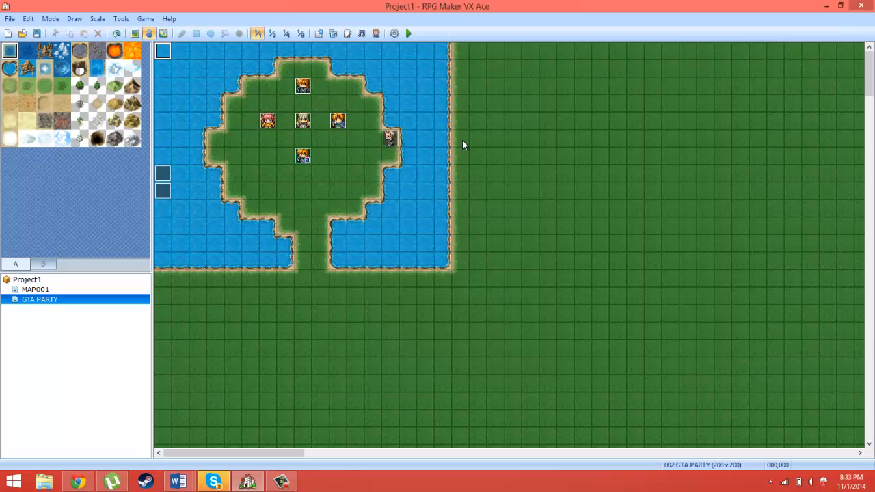
# - Check the PARTY ID conditional branches in EV005 and move the event one tile up on the map
pyautogui.doubleClick(163, 173)
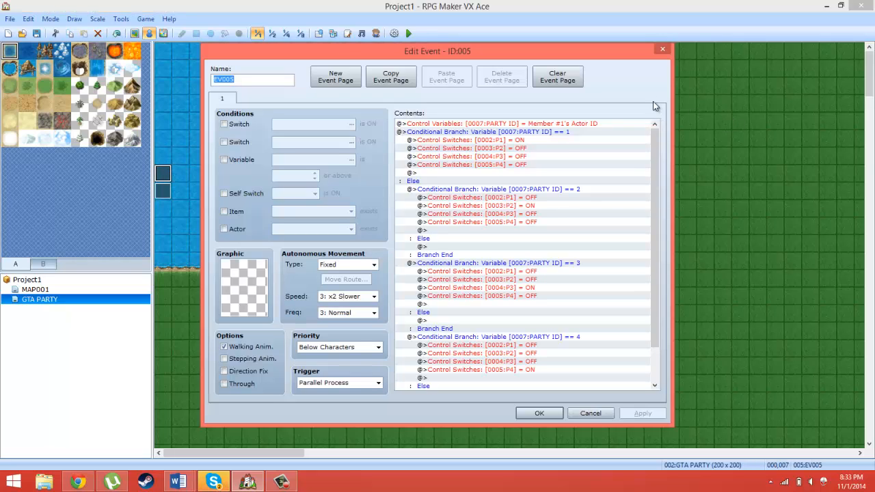
pyautogui.click(662, 50)
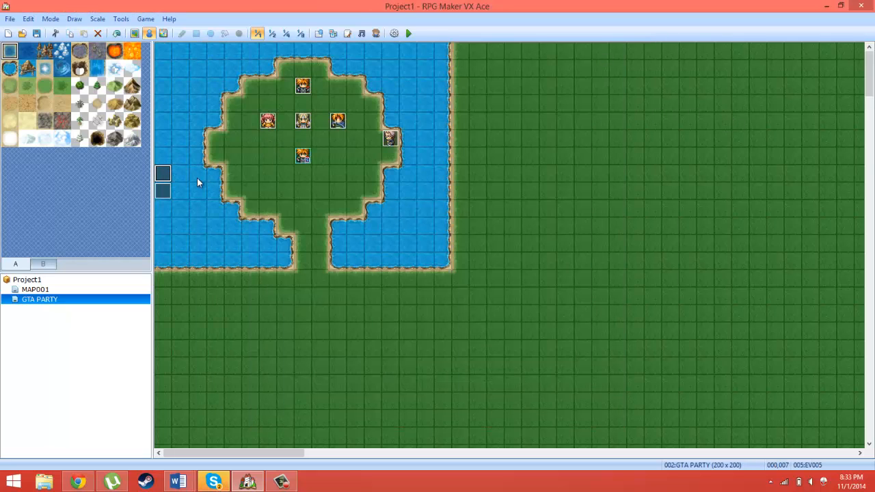
pyautogui.moveTo(163, 173); pyautogui.dragTo(162, 156)
# - Examine the Set Event Location branches for each party in EV006 and move the event to map tile 000,005
pyautogui.click(167, 190)
pyautogui.doubleClick(168, 191)
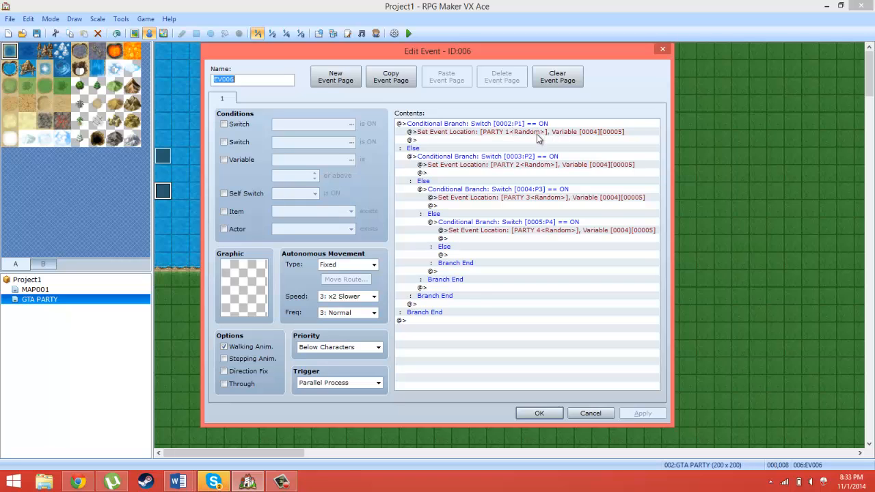
pyautogui.rightClick(537, 134)
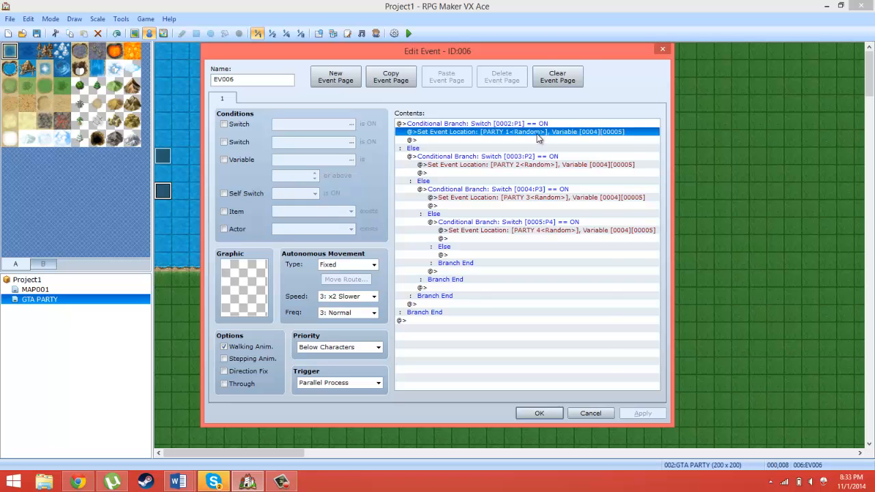
pyautogui.click(561, 156)
pyautogui.click(599, 146)
pyautogui.moveTo(471, 58); pyautogui.dragTo(657, 41)
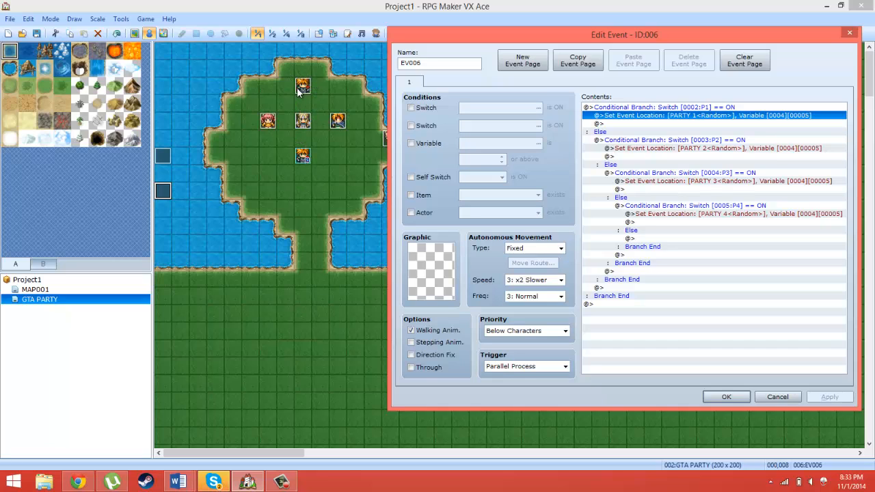
pyautogui.click(726, 397)
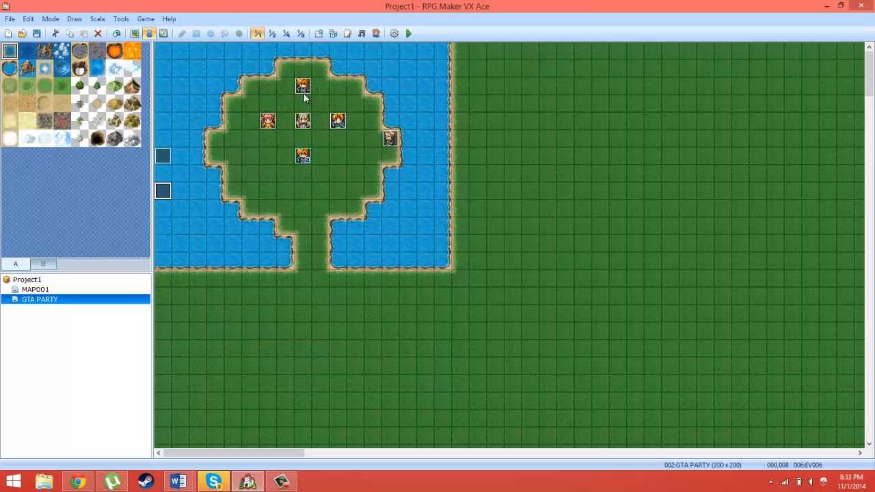
pyautogui.moveTo(169, 188); pyautogui.dragTo(163, 139)
pyautogui.click(121, 19)
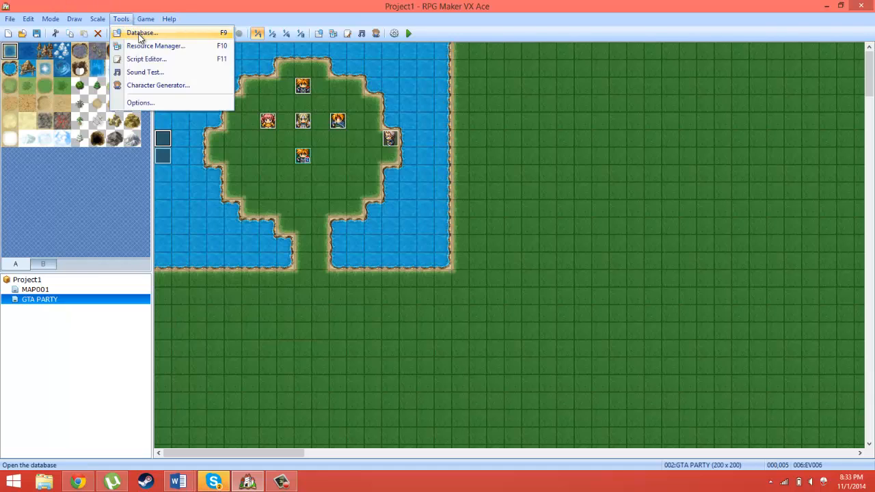
pyautogui.click(140, 32)
pyautogui.moveTo(419, 179); pyautogui.dragTo(407, 196)
pyautogui.click(537, 423)
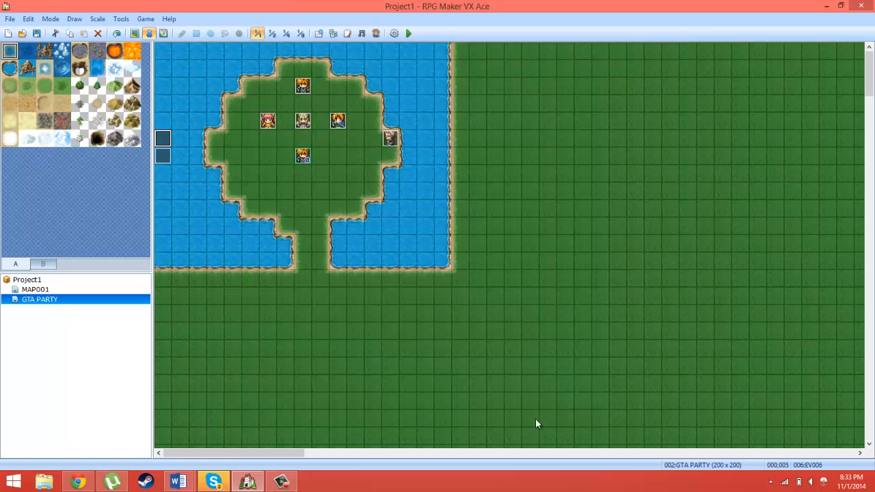
# - Examine the graphic and both event pages of the PARTY 1<Random> event, including the second page's condition switch
pyautogui.click(270, 124)
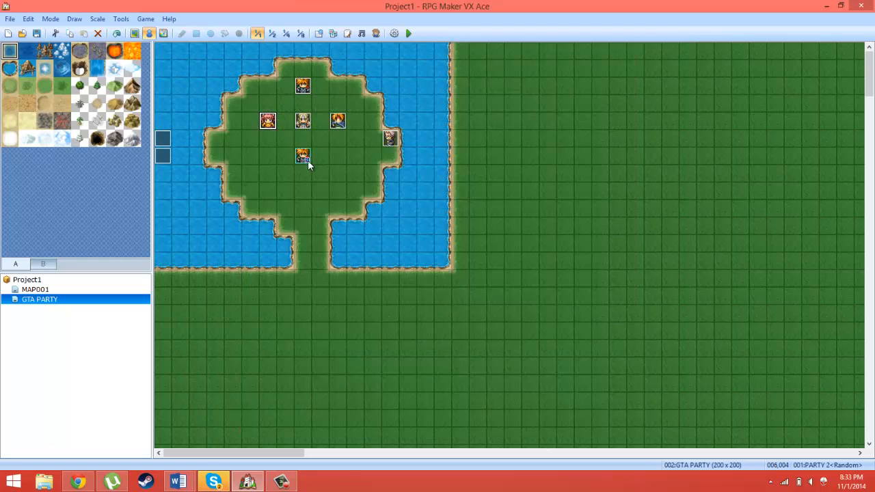
pyautogui.doubleClick(303, 86)
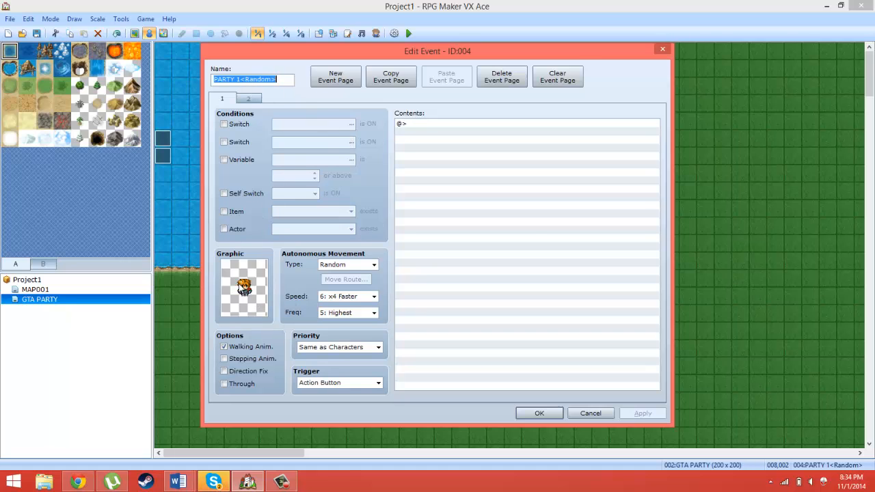
pyautogui.doubleClick(244, 287)
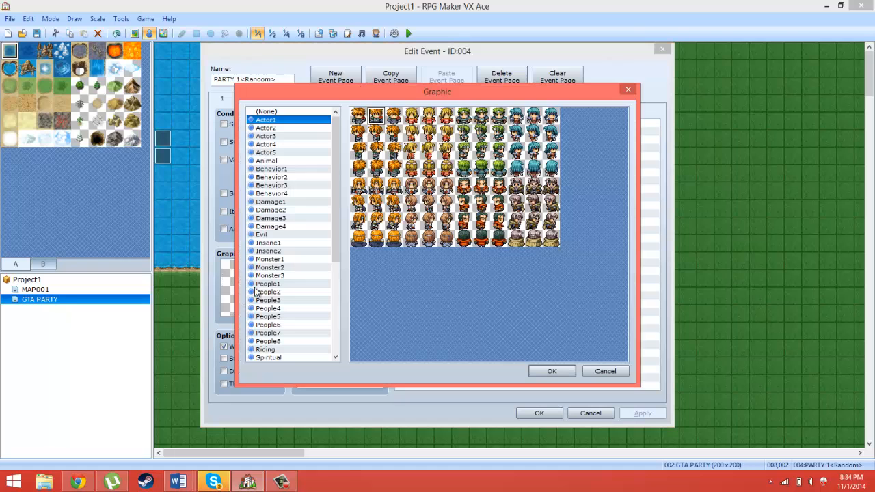
pyautogui.click(551, 371)
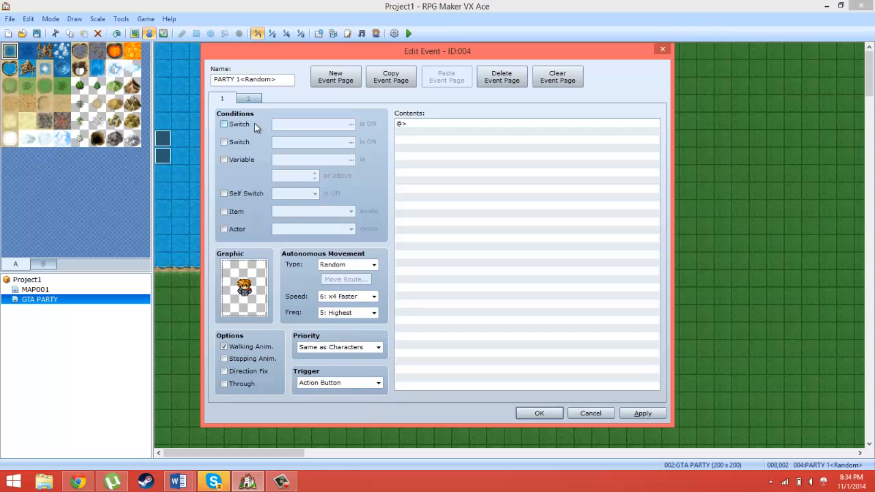
pyautogui.click(249, 99)
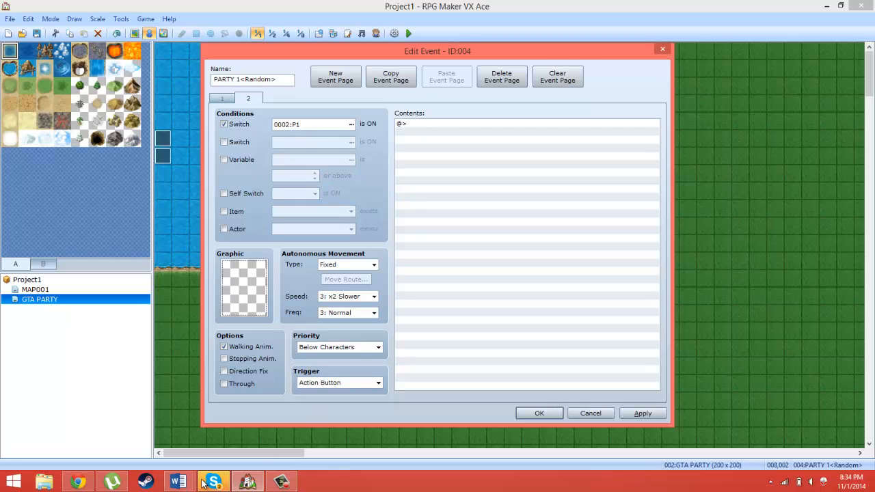
pyautogui.click(281, 483)
pyautogui.click(738, 430)
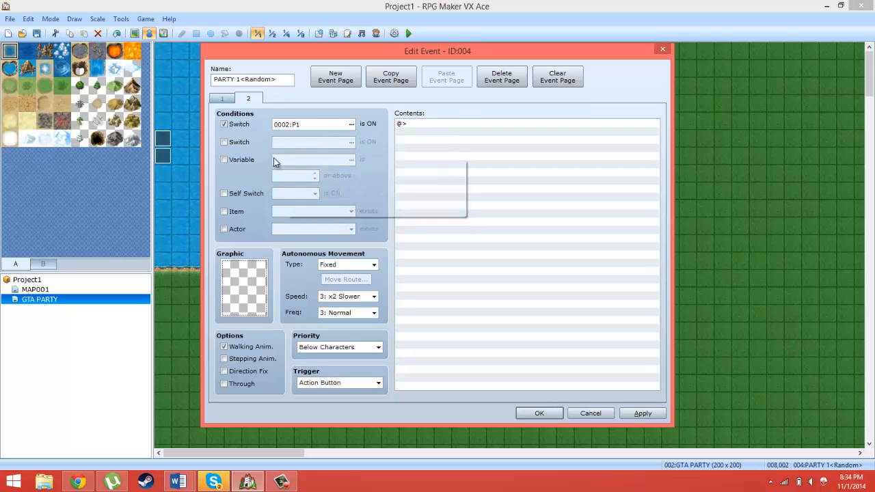
# - Compare the two pages of the PARTY 1<Random> event, including the second page's P1 switch condition, and accept the event
pyautogui.click(223, 99)
pyautogui.click(248, 99)
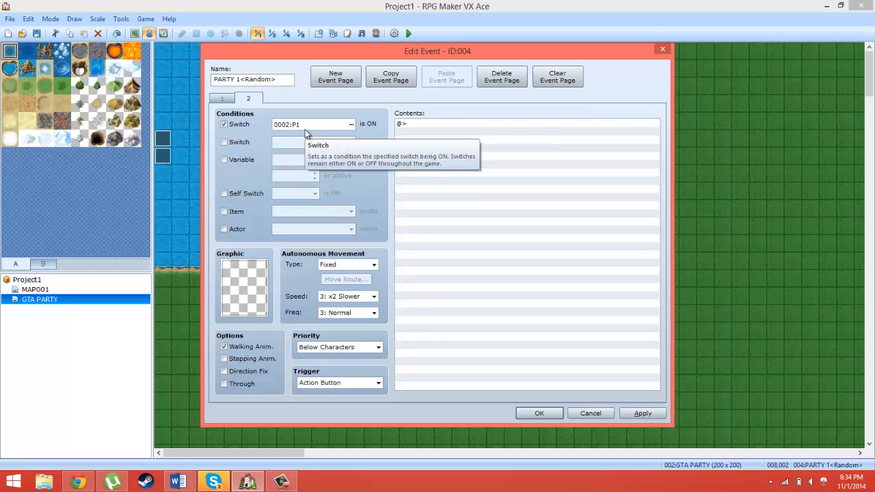
pyautogui.click(224, 99)
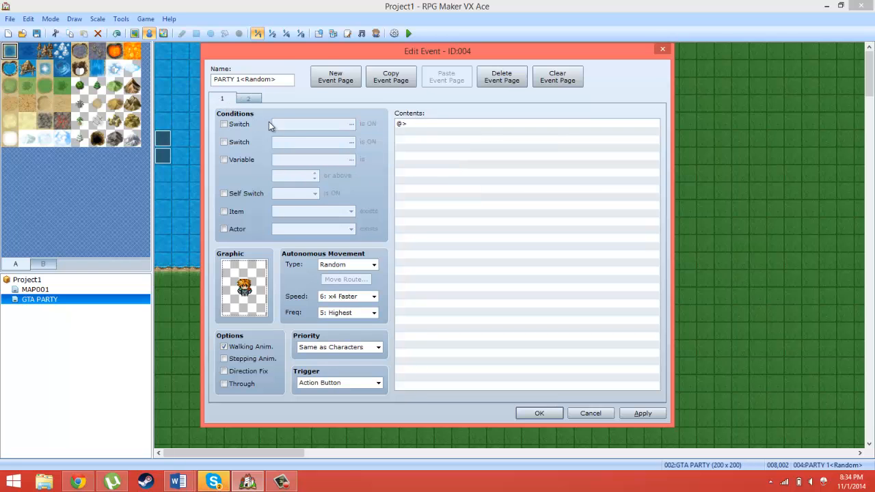
pyautogui.moveTo(279, 56); pyautogui.dragTo(518, 72)
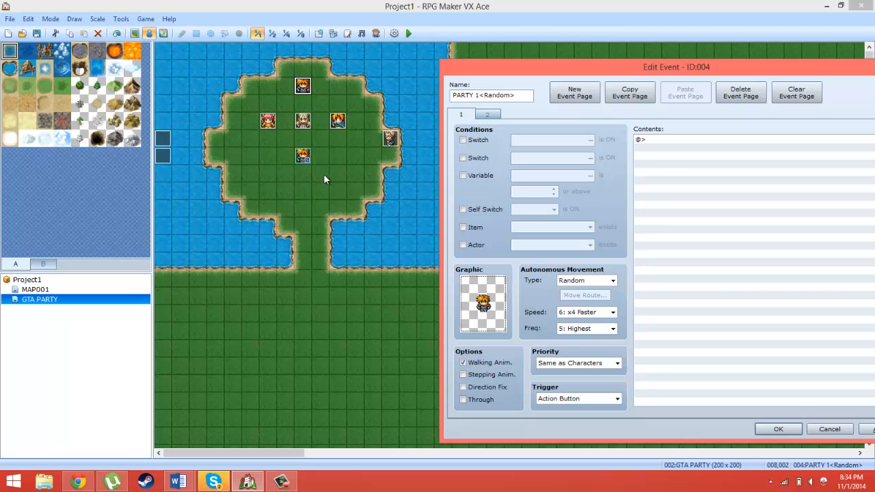
pyautogui.click(488, 115)
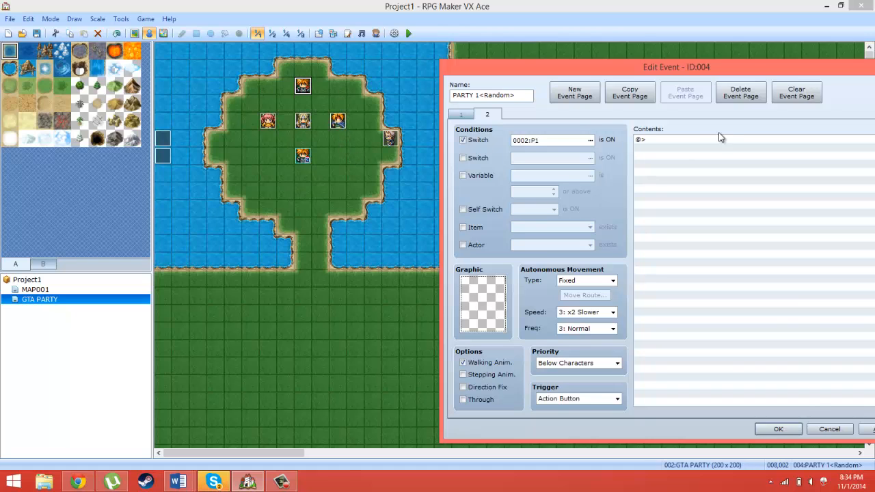
pyautogui.click(778, 429)
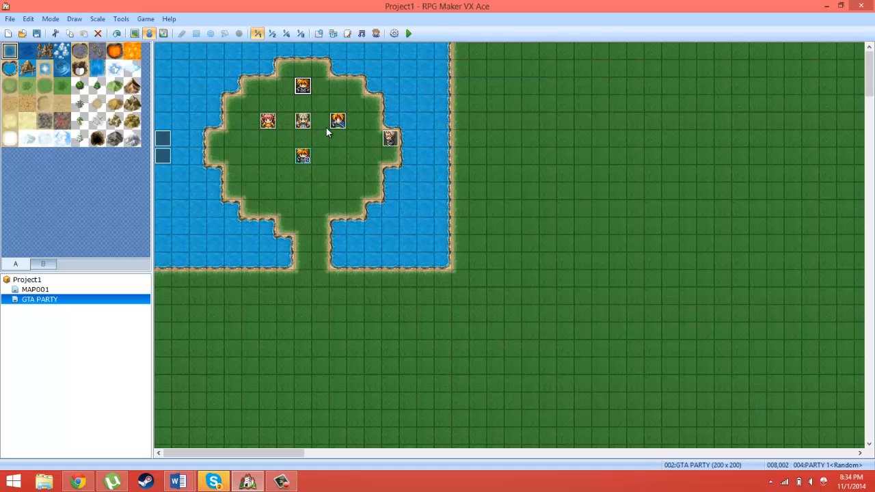
# - Check the second page's condition switch in the PARTY 2<Random>, PARTY 3<Random> and PARTY 4<Random> events
pyautogui.doubleClick(267, 121)
pyautogui.click(250, 100)
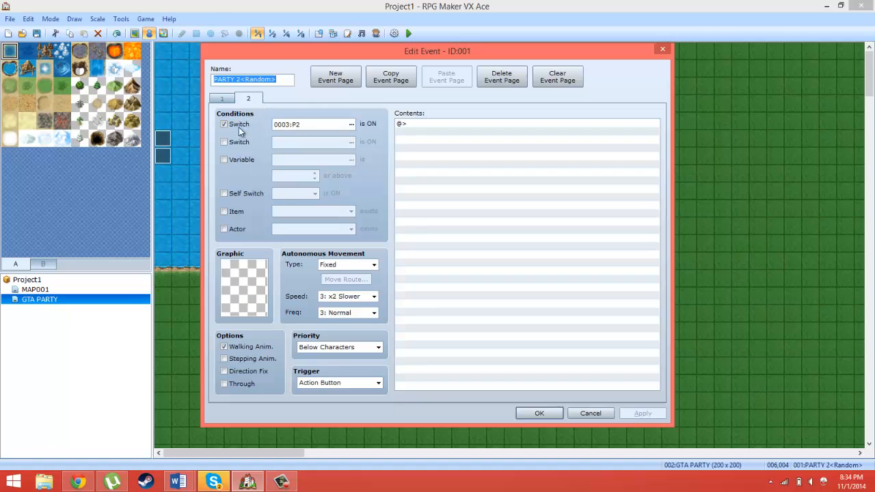
pyautogui.click(540, 413)
pyautogui.doubleClick(297, 118)
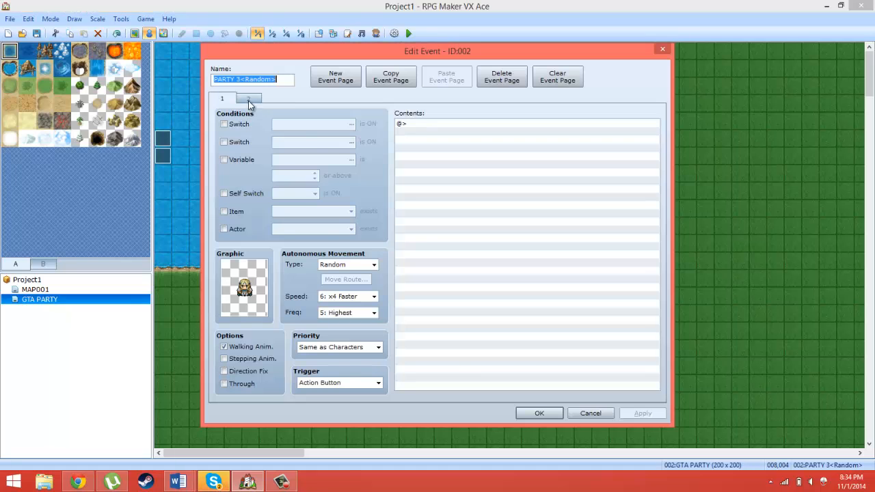
pyautogui.click(249, 99)
pyautogui.click(539, 413)
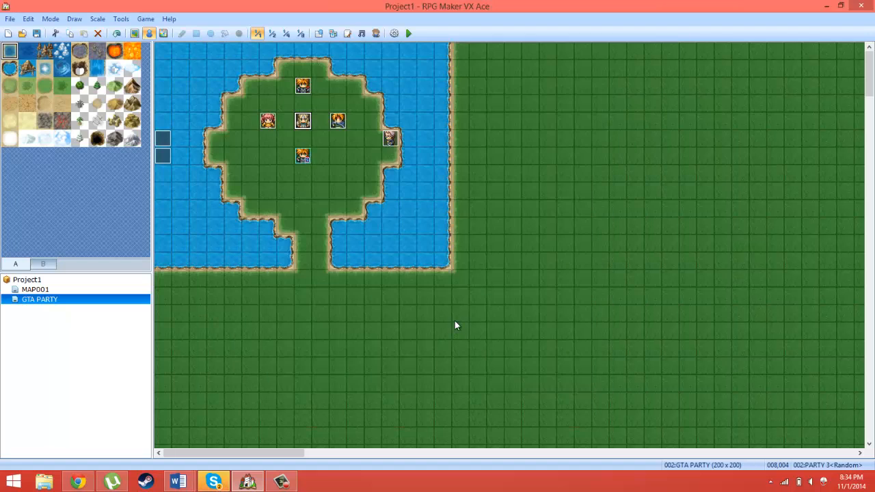
pyautogui.doubleClick(338, 121)
pyautogui.click(249, 99)
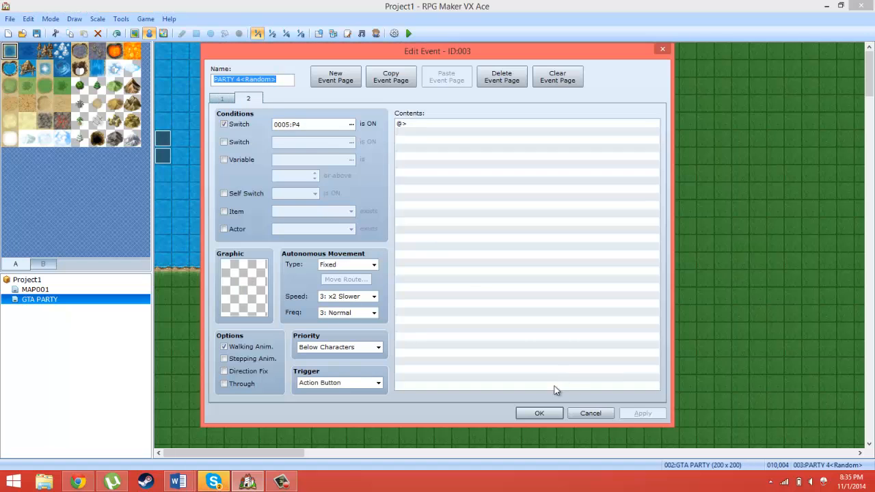
pyautogui.click(549, 414)
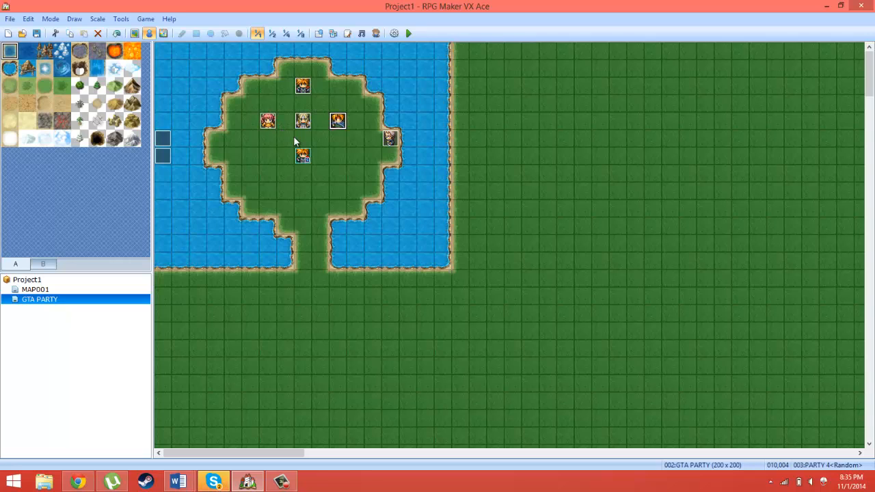
# - Review EV006 and the player and party position variables in the WORLDSET common event
pyautogui.doubleClick(162, 139)
pyautogui.click(534, 414)
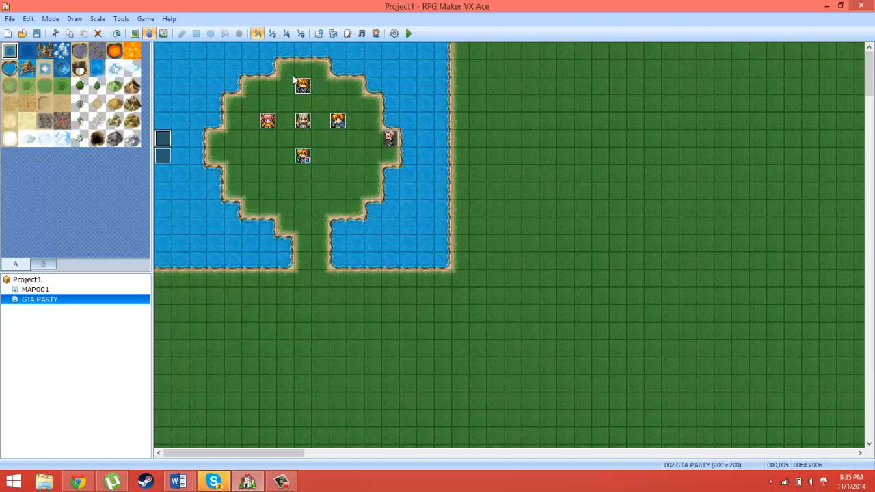
pyautogui.click(121, 18)
pyautogui.click(140, 29)
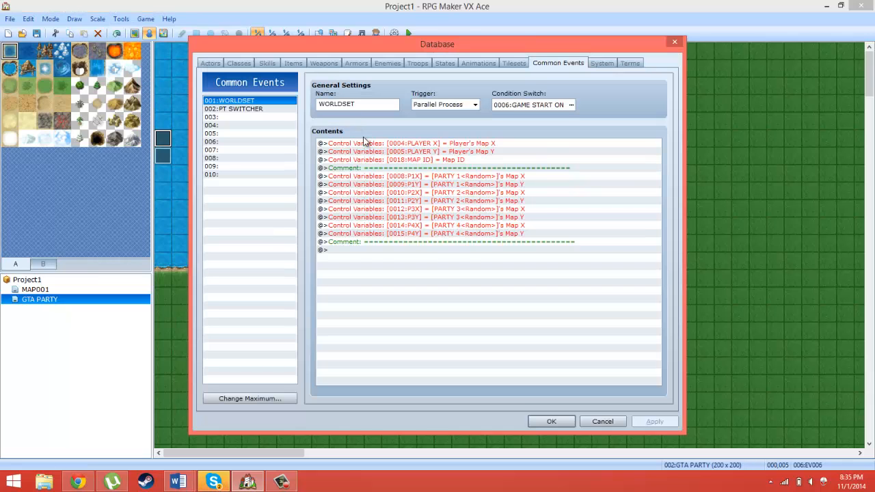
pyautogui.click(367, 143)
pyautogui.click(380, 201)
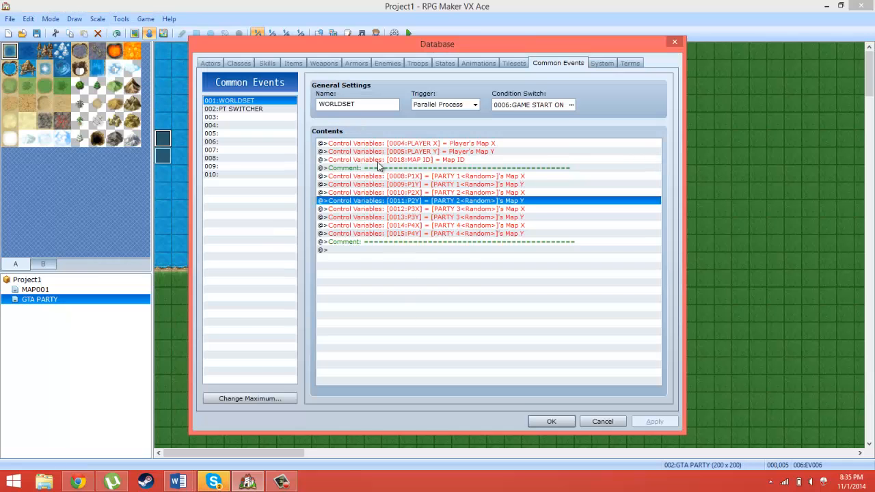
pyautogui.click(551, 422)
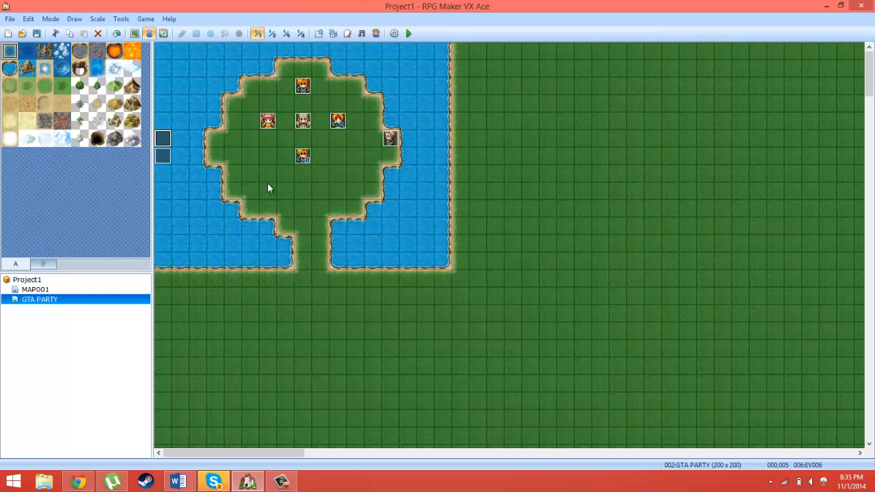
# - Review the PARTY ID branches in EV005 and the P1 Set Event Location branch in EV006
pyautogui.doubleClick(166, 156)
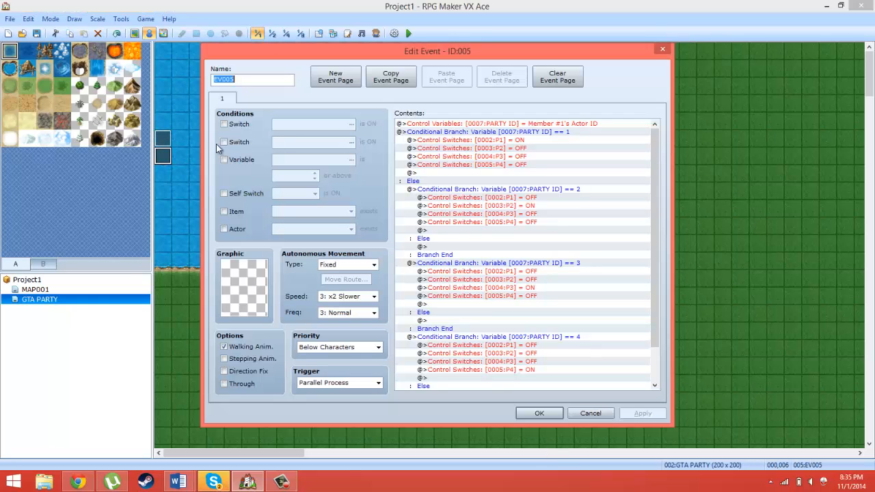
pyautogui.click(590, 413)
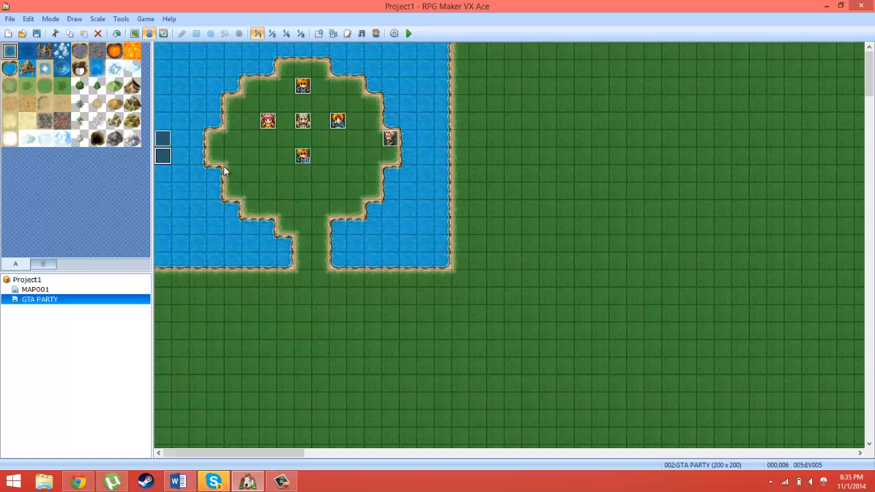
pyautogui.doubleClick(163, 139)
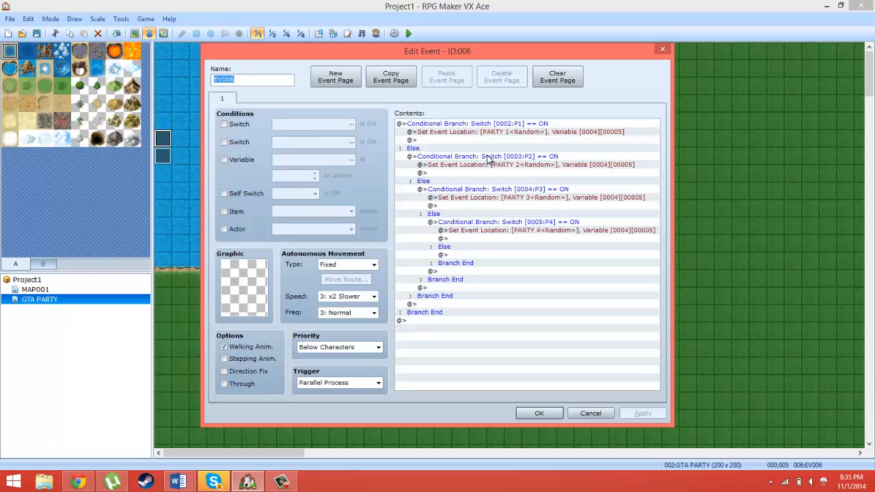
pyautogui.click(556, 133)
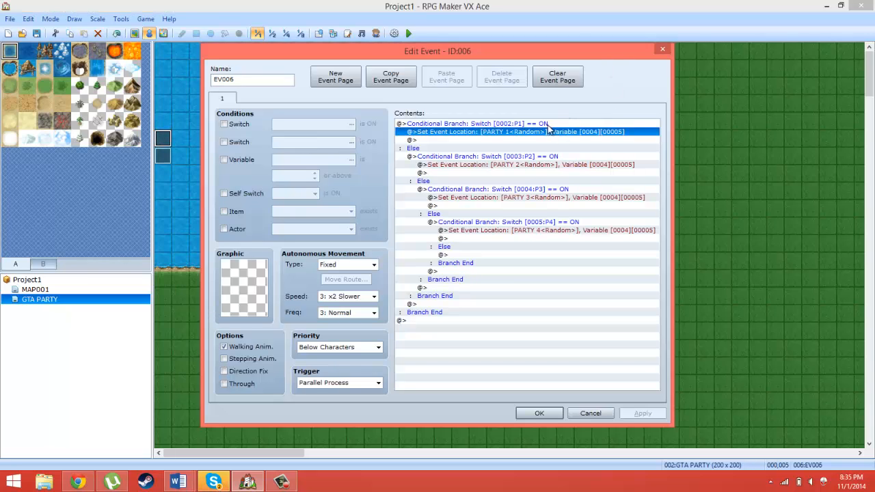
pyautogui.click(547, 126)
pyautogui.click(532, 413)
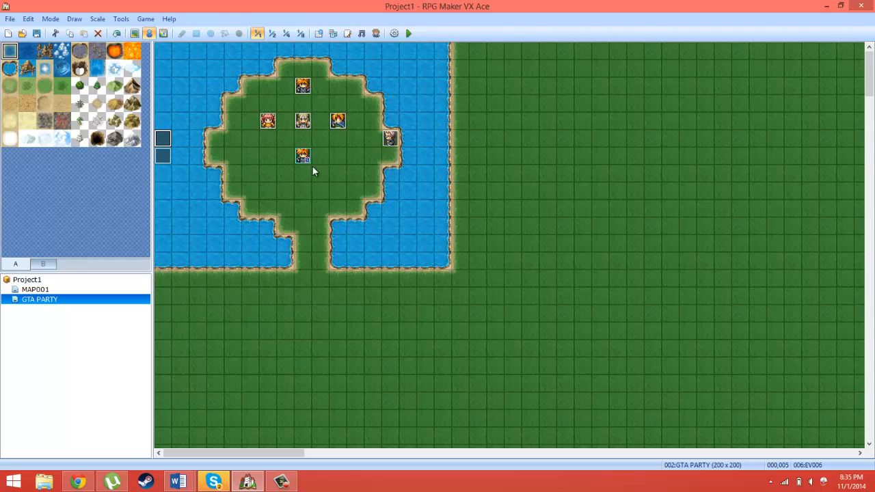
# - Examine the party choices, player transfers and party member changes in the PT SWITCHER common event
pyautogui.click(120, 18)
pyautogui.click(133, 32)
pyautogui.click(245, 110)
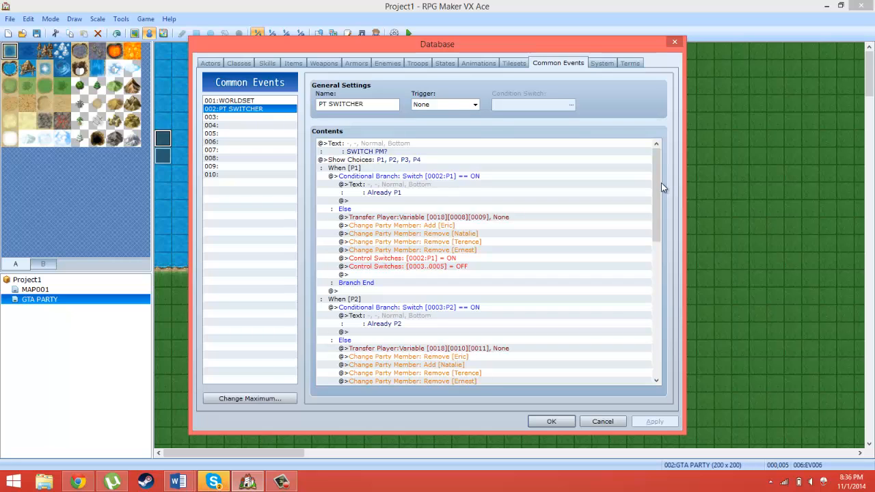
pyautogui.moveTo(660, 181); pyautogui.dragTo(650, 156)
pyautogui.click(549, 422)
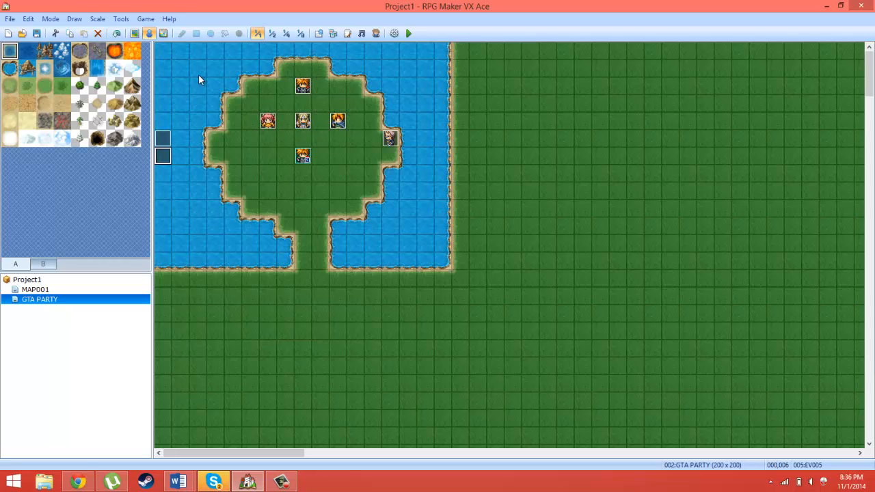
# - Recheck the PLAYER Y, MAP ID and P1X variable commands in the WORLDSET common event
pyautogui.click(122, 18)
pyautogui.click(133, 31)
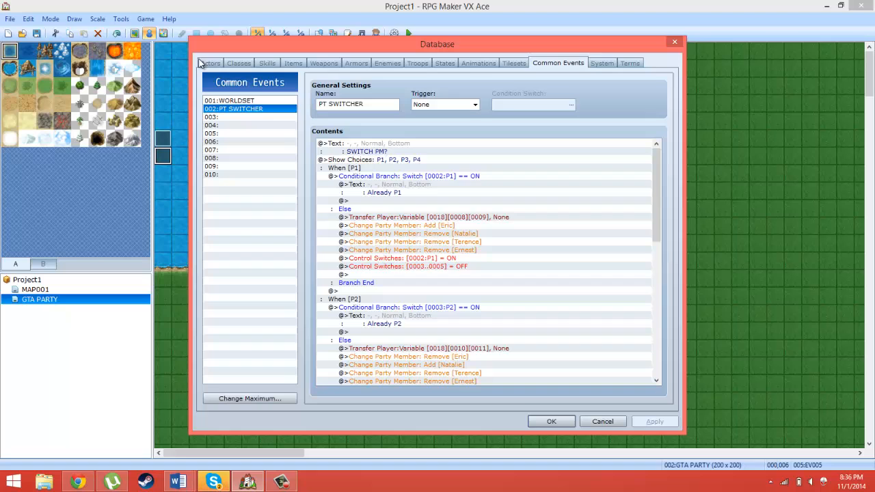
pyautogui.click(256, 102)
pyautogui.click(397, 152)
pyautogui.click(400, 161)
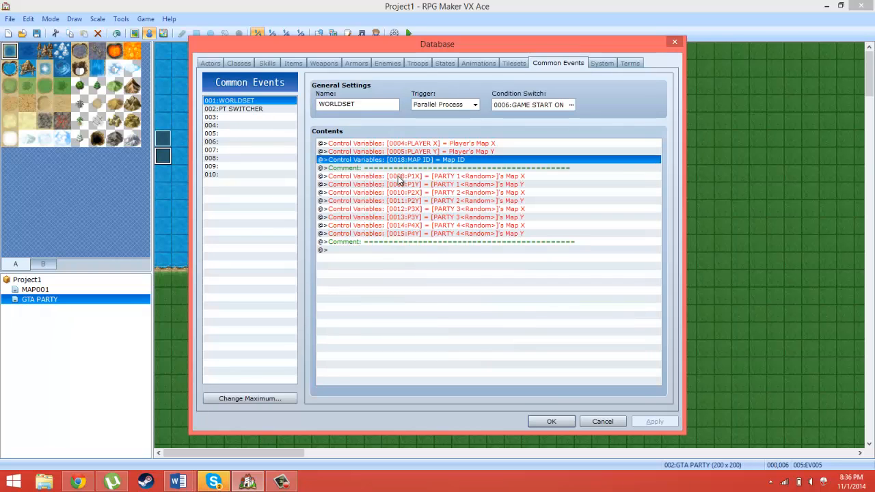
pyautogui.click(400, 178)
pyautogui.click(425, 276)
pyautogui.click(554, 420)
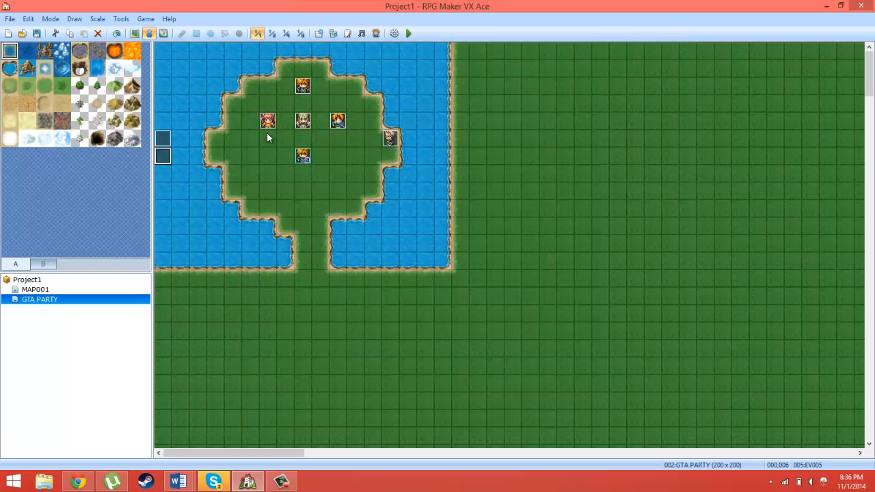
# - Review the PARTY ID branches in EV005 and move the event onto the grass just below the lake's southeast corner
pyautogui.doubleClick(163, 157)
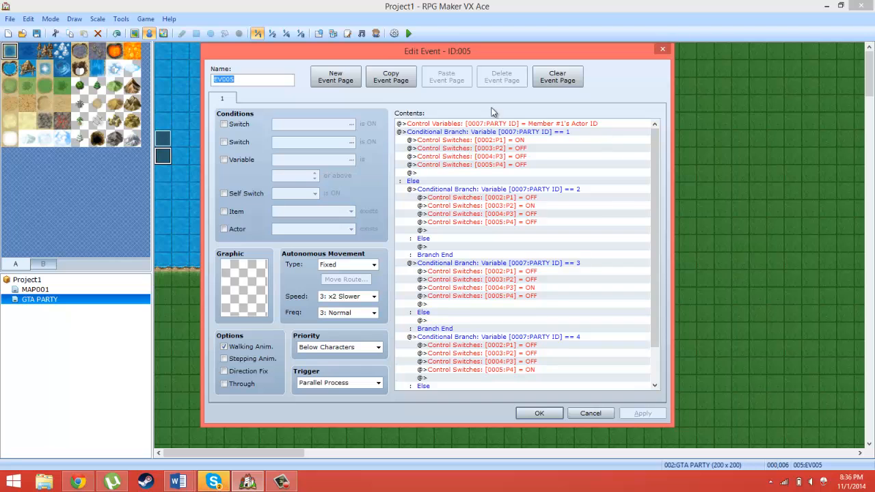
pyautogui.moveTo(376, 55); pyautogui.dragTo(468, 57)
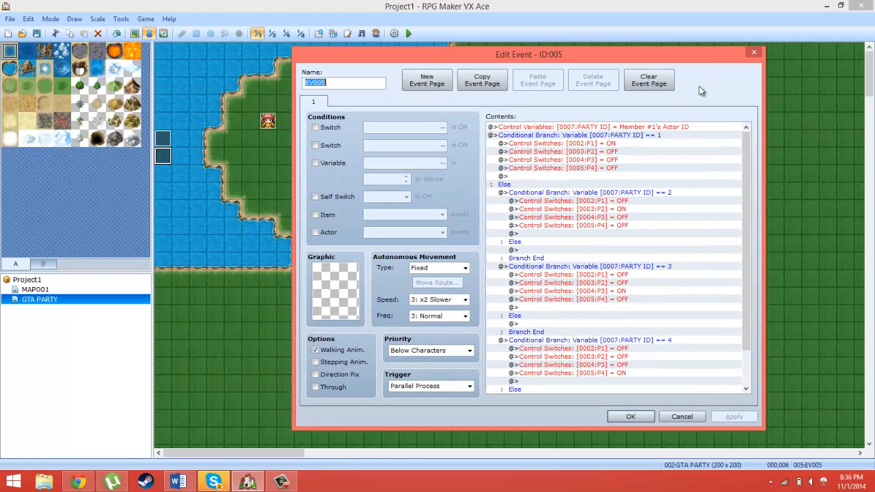
pyautogui.click(755, 50)
pyautogui.moveTo(171, 157); pyautogui.dragTo(443, 278)
# - Examine the nested P1 to P4 switch branches and the PARTY 1<Random> location command in EV006
pyautogui.doubleClick(164, 139)
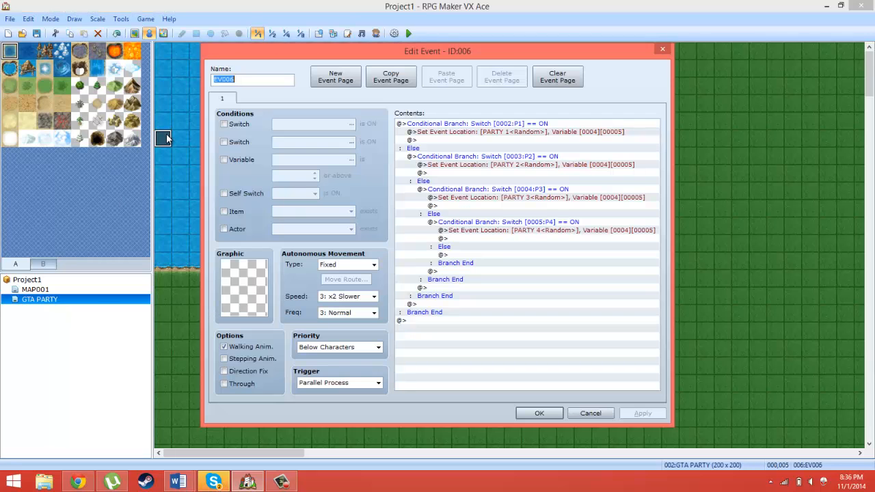
pyautogui.click(547, 125)
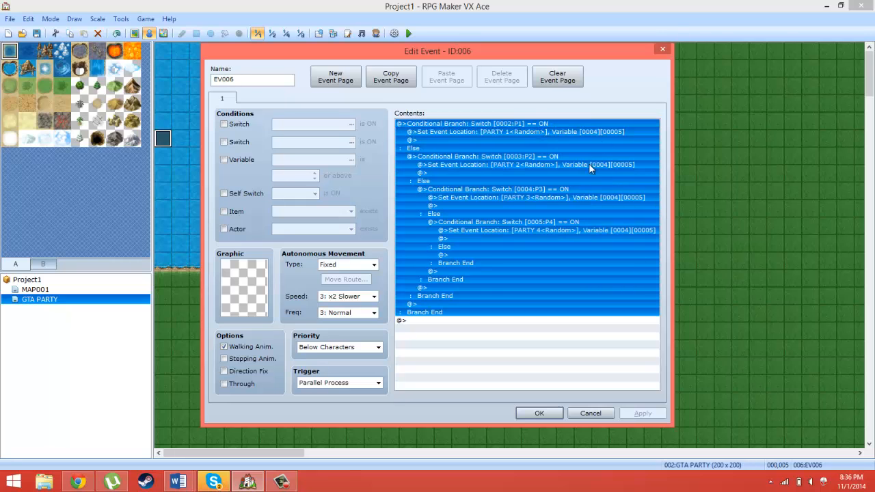
pyautogui.click(588, 164)
pyautogui.click(539, 124)
pyautogui.click(541, 148)
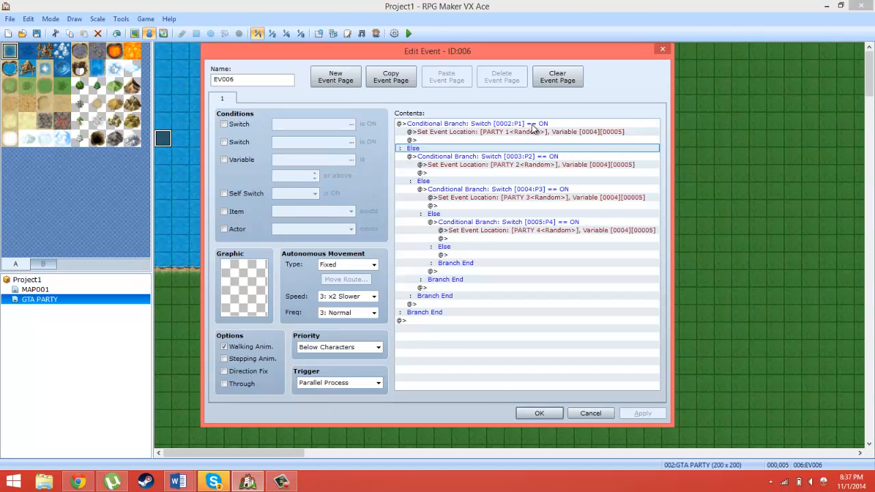
pyautogui.click(516, 124)
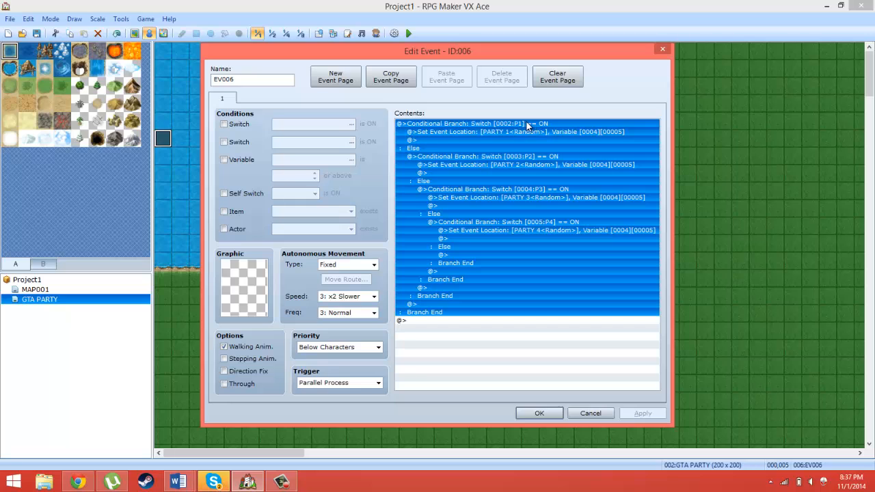
pyautogui.click(535, 132)
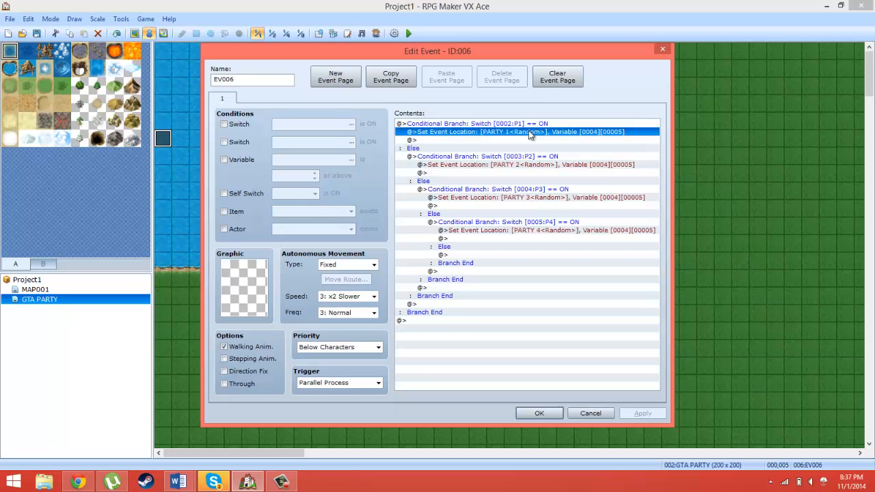
# - Inspect the PLAYER X and PLAYER Y variable designation in PARTY 1<Random>'s Set Event Location command and accept EV006
pyautogui.rightClick(491, 132)
pyautogui.click(461, 139)
pyautogui.rightClick(507, 135)
pyautogui.click(534, 154)
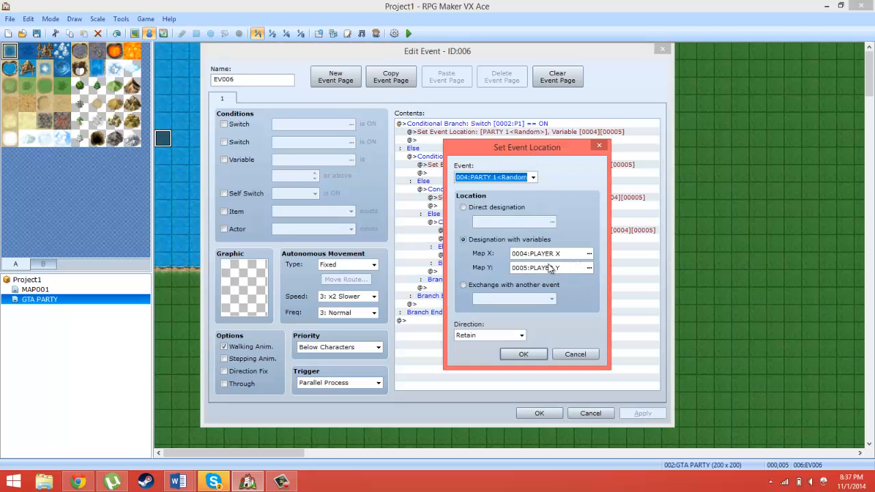
pyautogui.click(524, 354)
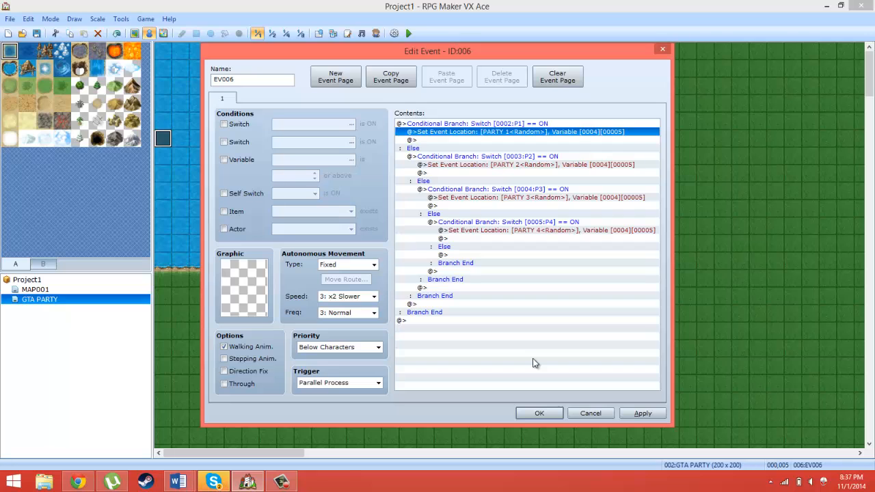
pyautogui.click(555, 412)
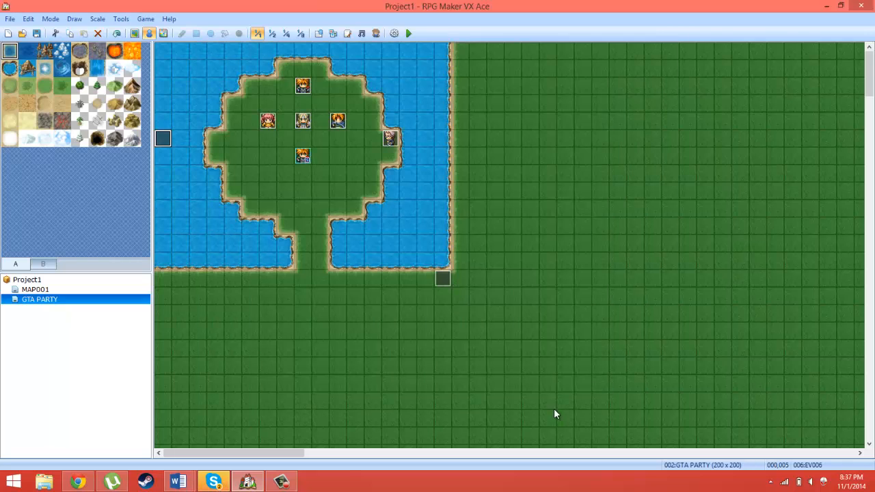
# - Move the player's starting position and the PARTY 1<Random> event side by side onto the grass east of the lake, with PARTY 1 at tile 021,009
pyautogui.click(304, 156)
pyautogui.moveTo(305, 159); pyautogui.dragTo(303, 260)
pyautogui.moveTo(331, 203); pyautogui.dragTo(548, 208)
pyautogui.moveTo(323, 264); pyautogui.dragTo(532, 210)
pyautogui.click(529, 205)
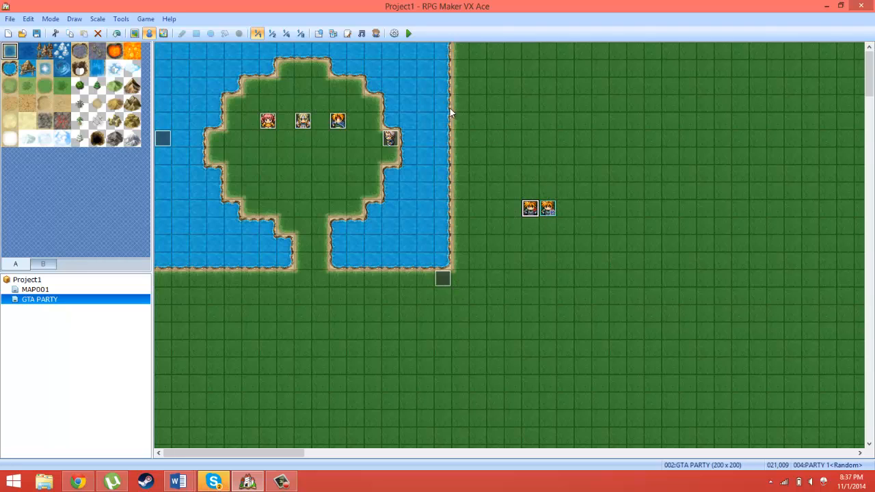
# - Move the player's starting position and the easternmost orange-haired party event from the island's upper half side by side to its southern neck
pyautogui.click(340, 128)
pyautogui.moveTo(549, 211); pyautogui.dragTo(339, 141)
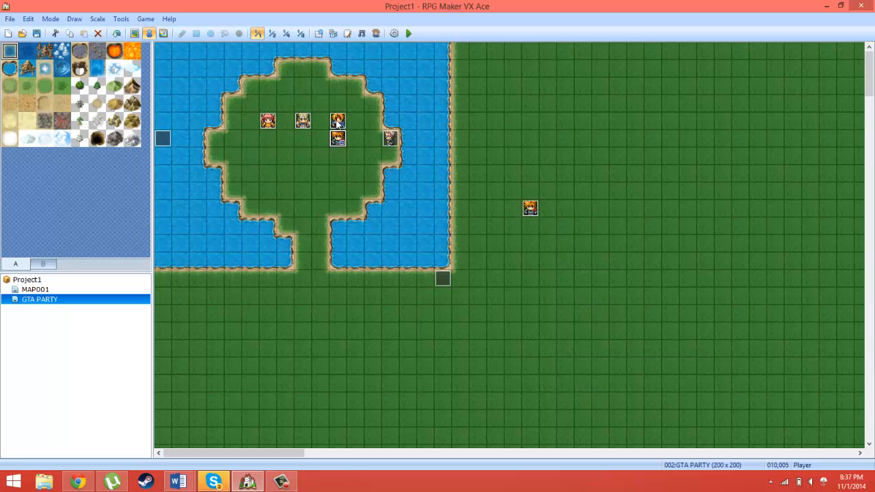
pyautogui.moveTo(338, 122); pyautogui.dragTo(355, 173)
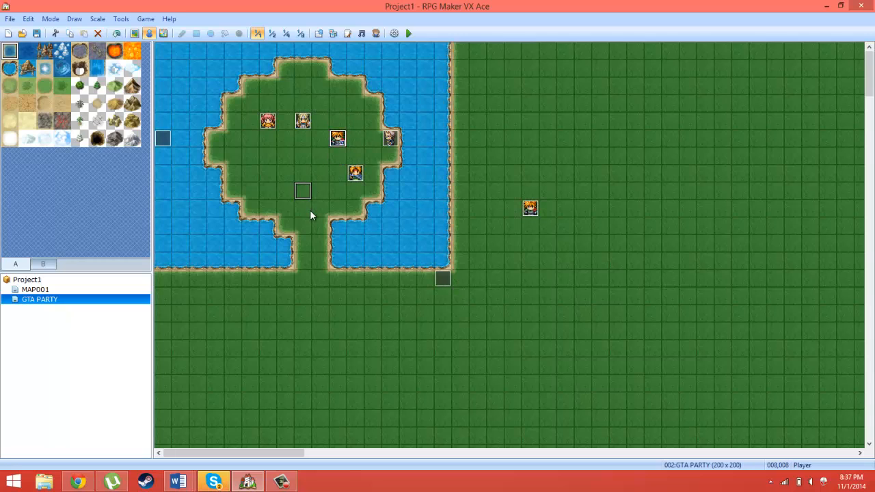
pyautogui.moveTo(311, 211); pyautogui.dragTo(308, 224)
pyautogui.moveTo(353, 177); pyautogui.dragTo(319, 224)
pyautogui.click(303, 104)
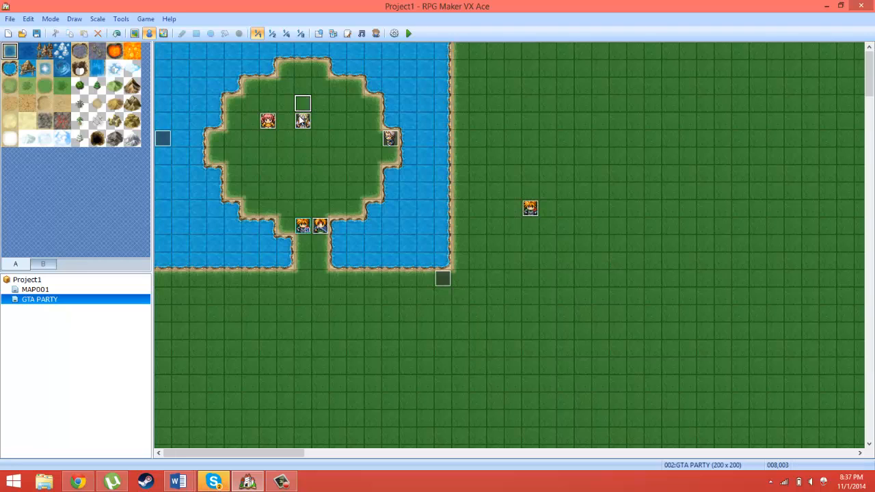
# - Shift the middle party event east within its row on the island and place the player's starting position at 006,005, below PARTY 2<Random>
pyautogui.click(303, 209)
pyautogui.click(308, 226)
pyautogui.moveTo(307, 140); pyautogui.dragTo(308, 141)
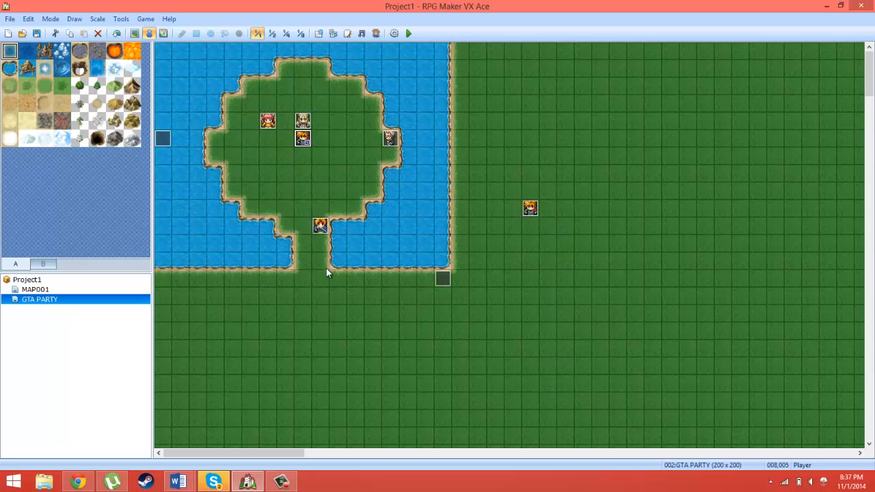
pyautogui.moveTo(305, 123); pyautogui.dragTo(268, 139)
pyautogui.click(321, 138)
pyautogui.click(342, 144)
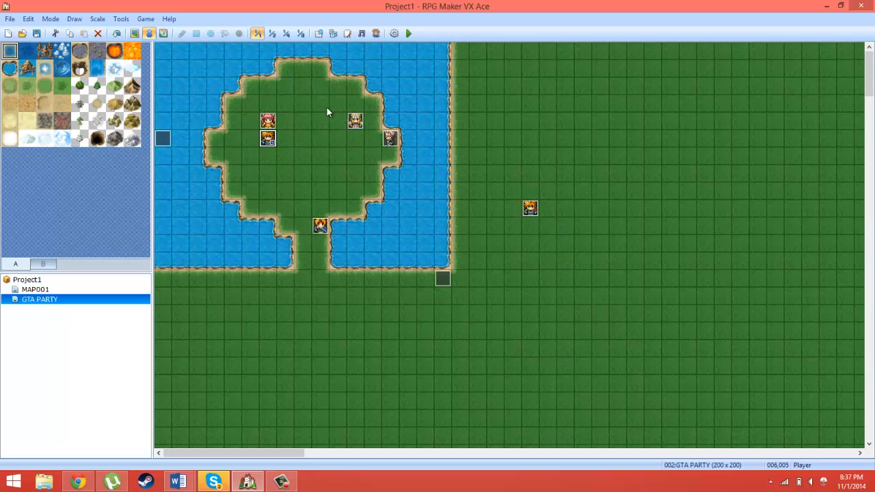
# - Move the player's starting position to the middle of the island
pyautogui.click(332, 107)
pyautogui.click(268, 119)
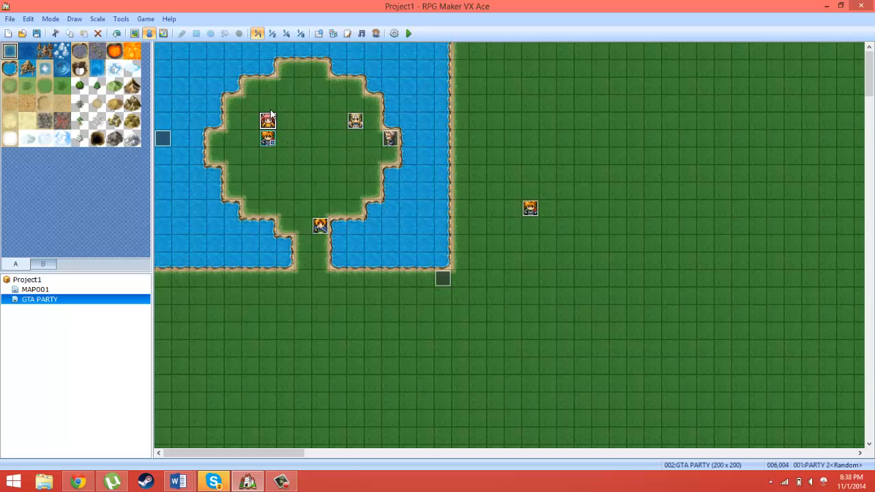
pyautogui.moveTo(268, 138); pyautogui.dragTo(251, 122)
pyautogui.click(314, 175)
# - Cut the nested P2 conditional branch from the P1 Else section of EV006 and paste it back in the same place
pyautogui.doubleClick(162, 138)
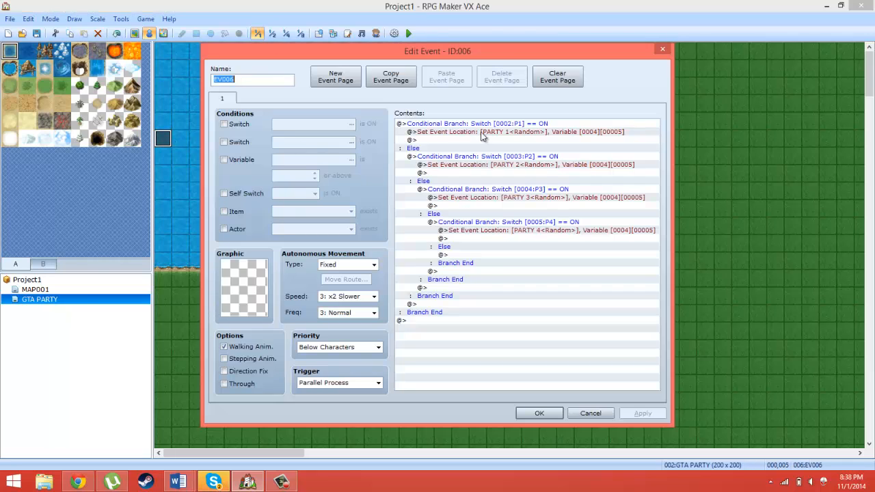
pyautogui.click(493, 125)
pyautogui.click(515, 165)
pyautogui.rightClick(518, 161)
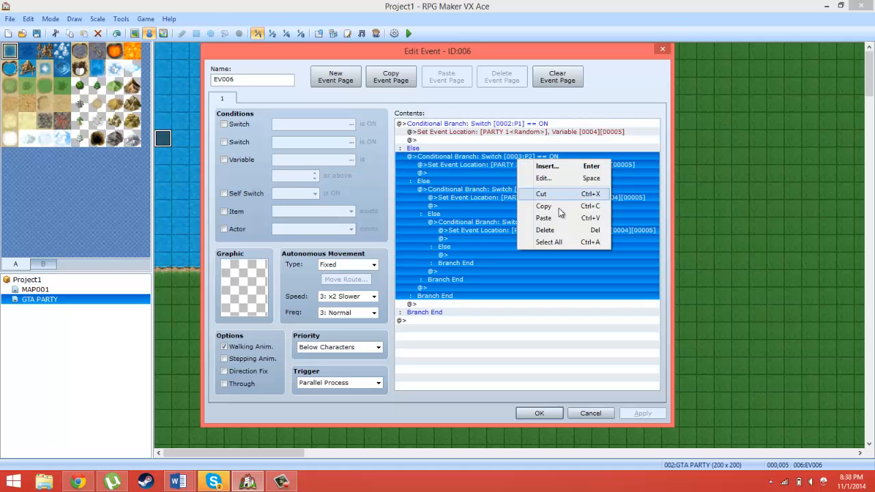
pyautogui.click(545, 194)
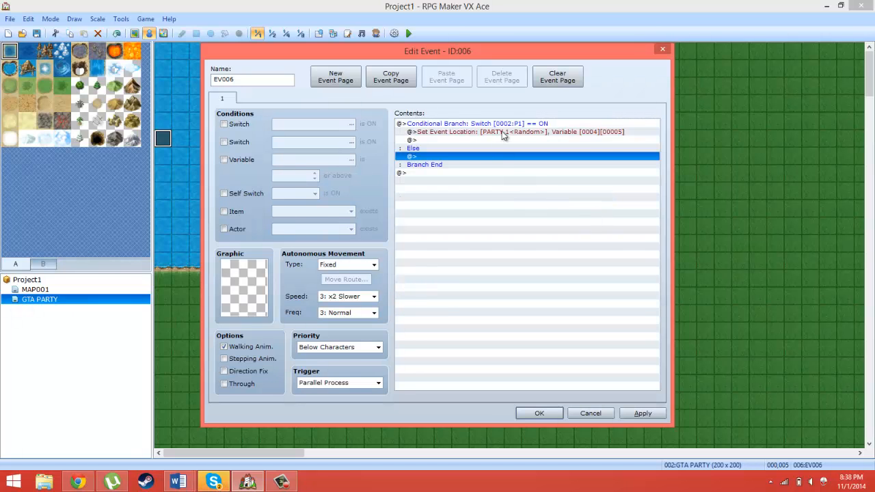
pyautogui.rightClick(456, 156)
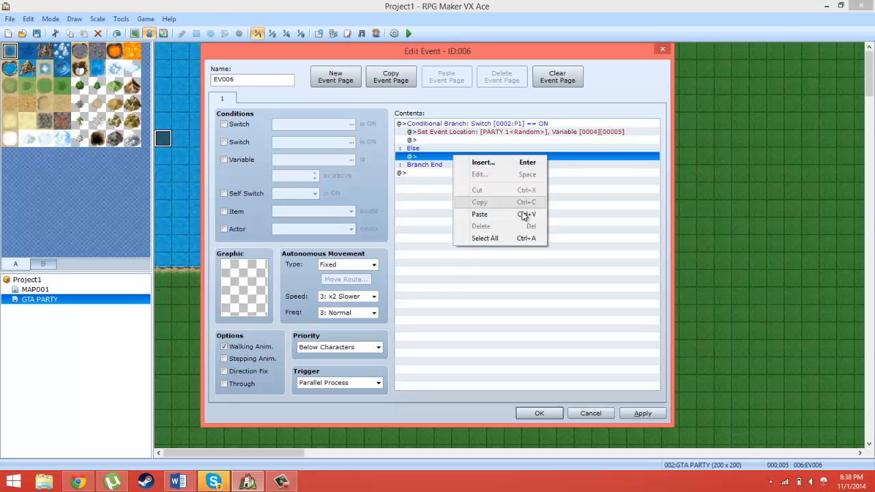
pyautogui.click(479, 214)
# - Inspect the event choices in the Set Event Location command for PARTY 1<Random> and leave the command as it is
pyautogui.click(534, 132)
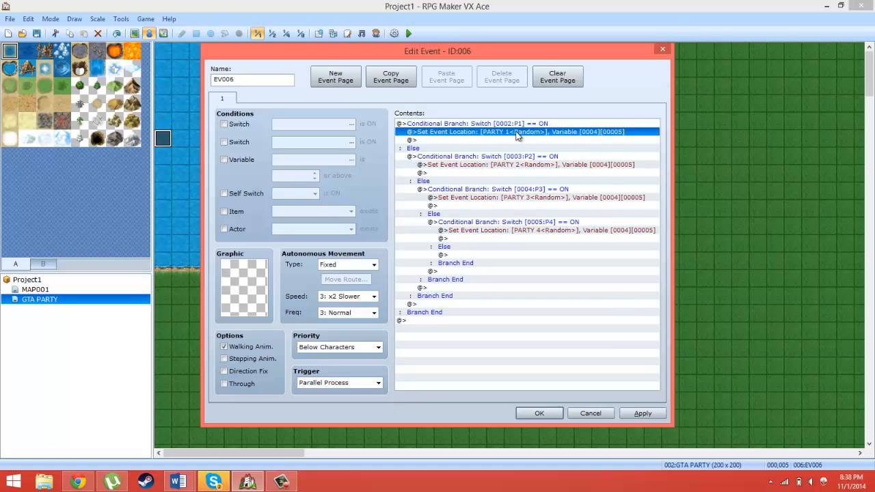
pyautogui.rightClick(531, 133)
pyautogui.click(541, 151)
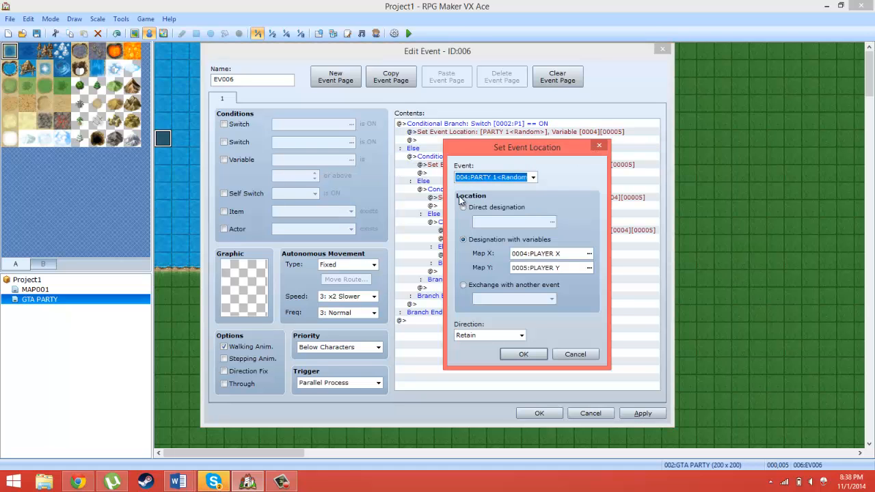
pyautogui.click(532, 178)
pyautogui.click(545, 210)
pyautogui.click(593, 355)
# - Check the variable list behind the Map X designation of PARTY 1<Random>'s Set Event Location command without altering the command
pyautogui.rightClick(497, 132)
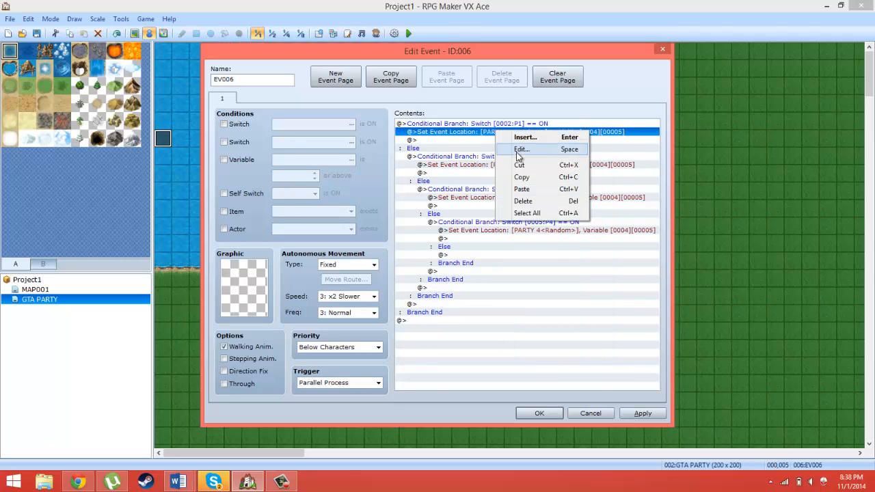
pyautogui.click(517, 151)
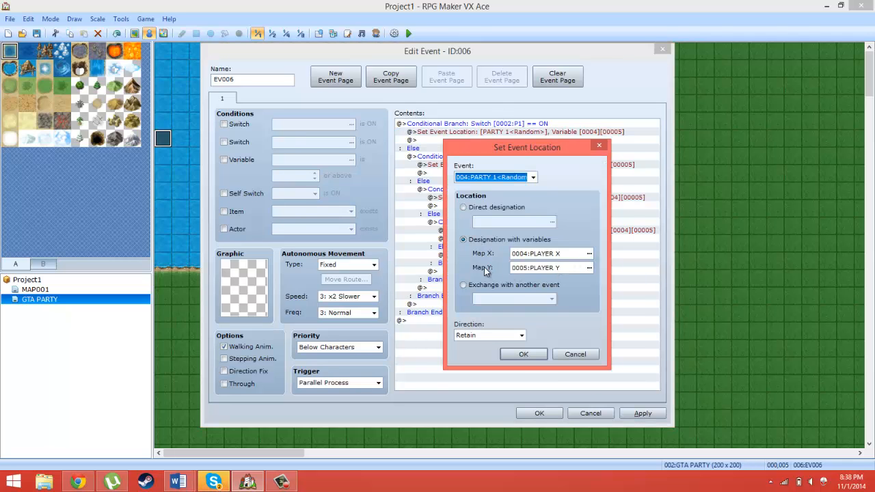
pyautogui.click(589, 255)
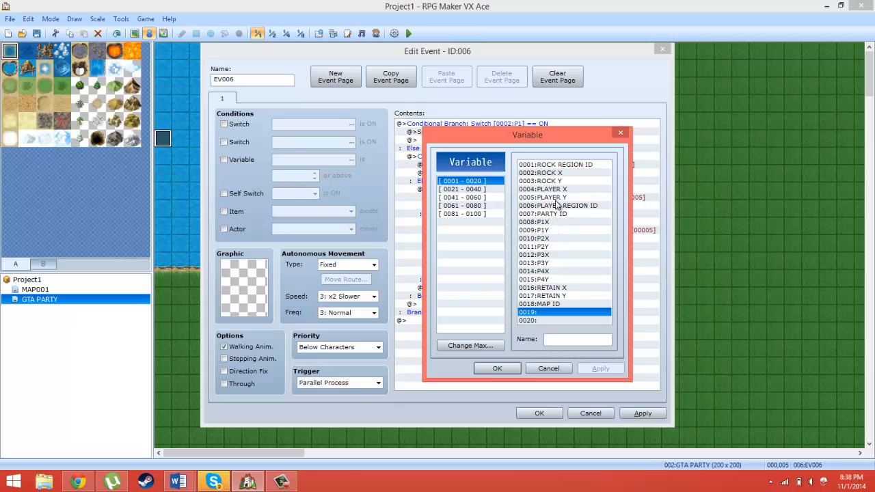
pyautogui.click(557, 368)
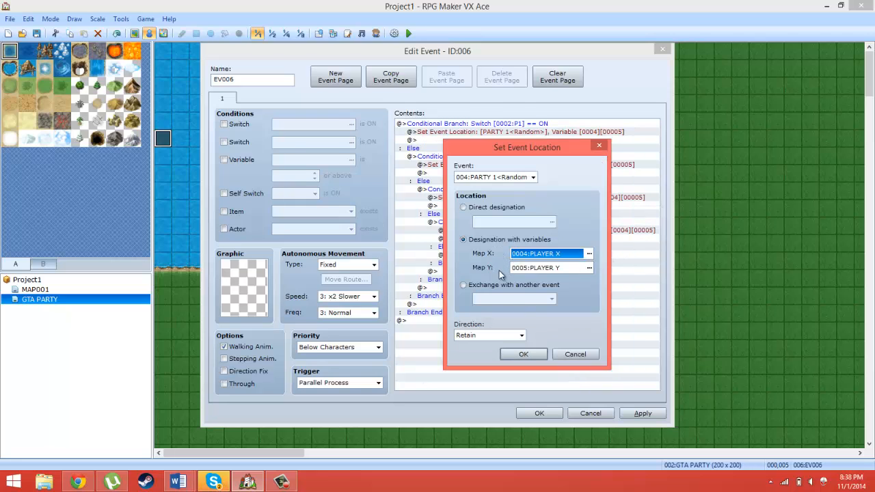
pyautogui.click(575, 354)
# - Review the nested P2 to P4 conditional branches in EV006 and accept the event
pyautogui.click(520, 157)
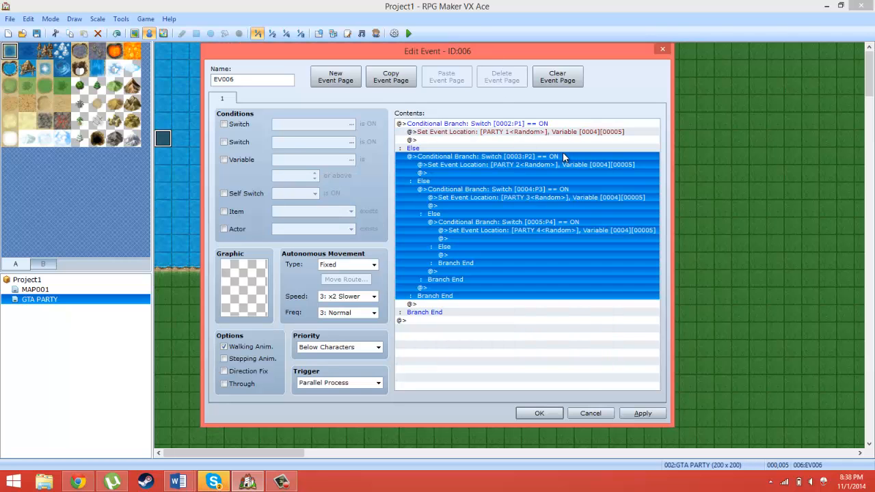
pyautogui.click(587, 271)
pyautogui.click(580, 321)
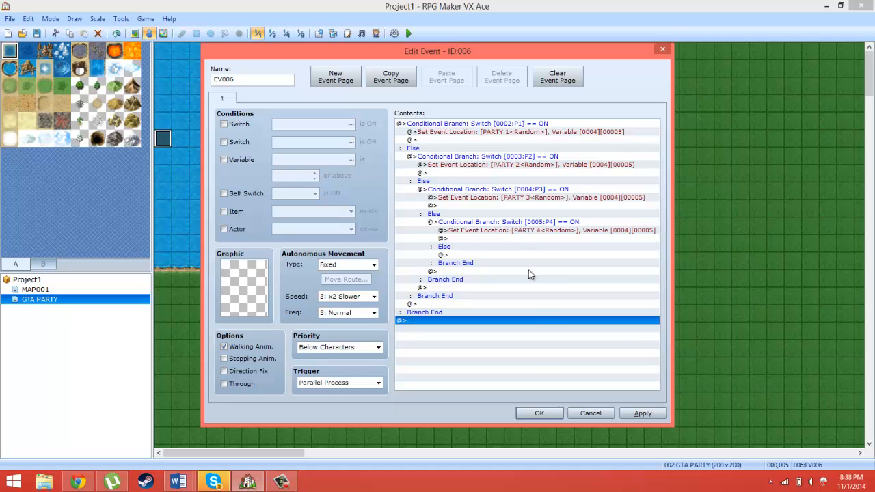
pyautogui.click(539, 414)
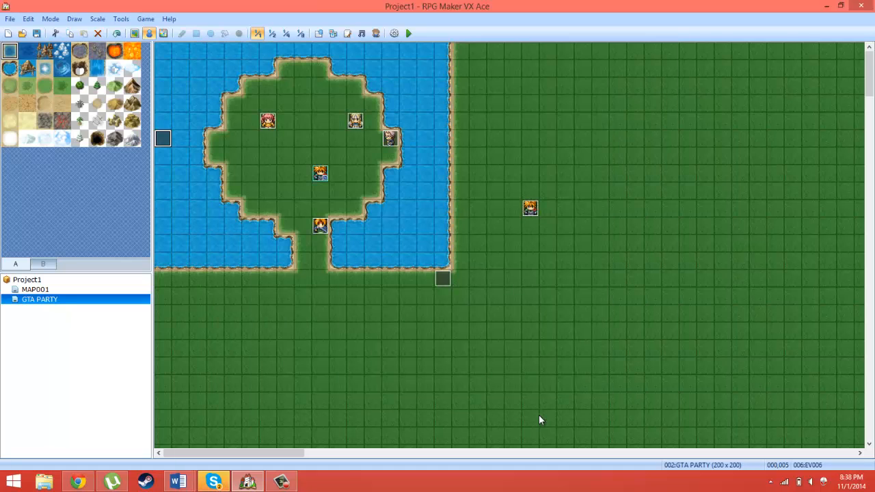
# - Cut the entire P1 to P4 conditional branch block out of EV006 and accept the event
pyautogui.doubleClick(170, 142)
pyautogui.rightClick(432, 123)
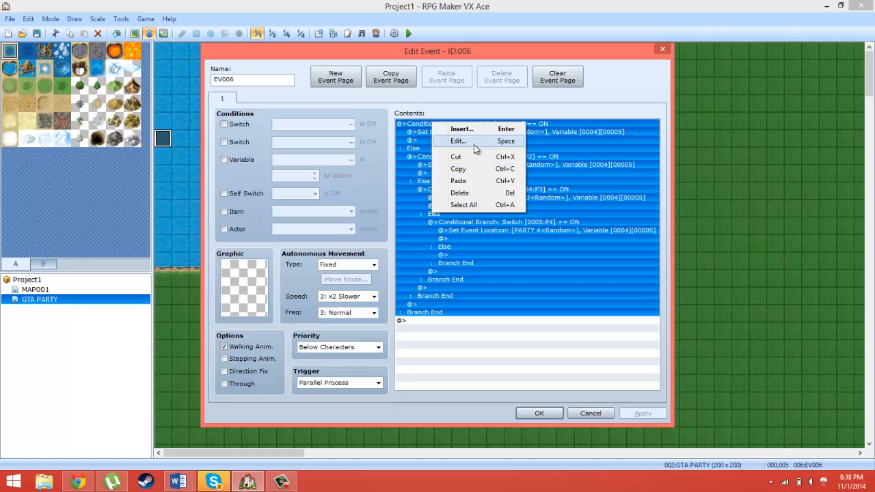
pyautogui.click(457, 156)
pyautogui.click(539, 413)
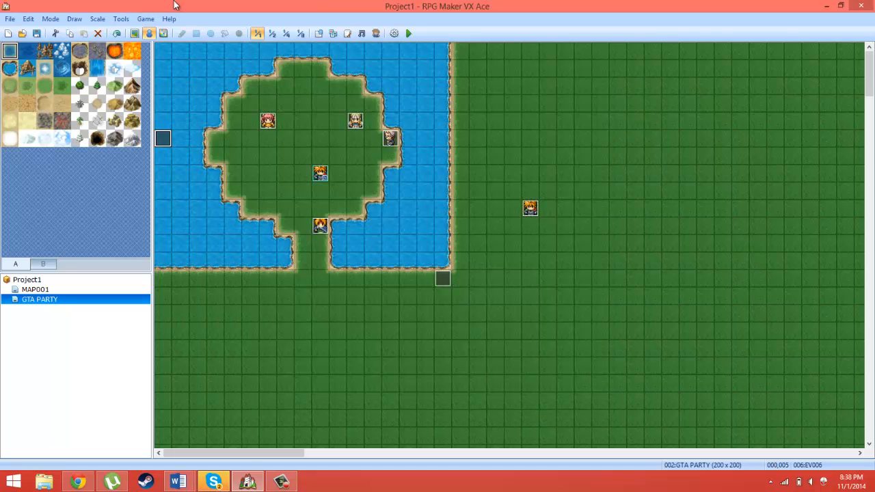
# - Paste the P1 to P4 conditional branch block at the end of the WORLDSET common event and accept the database
pyautogui.click(121, 18)
pyautogui.click(131, 33)
pyautogui.click(283, 484)
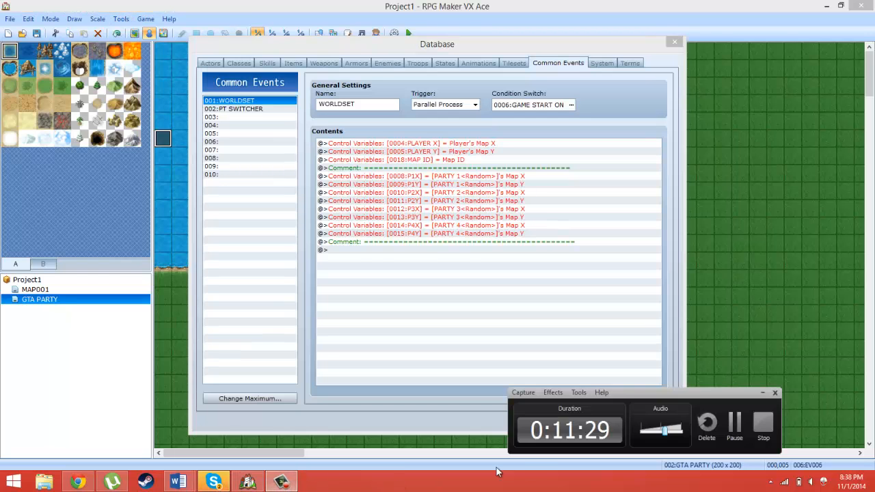
pyautogui.click(738, 414)
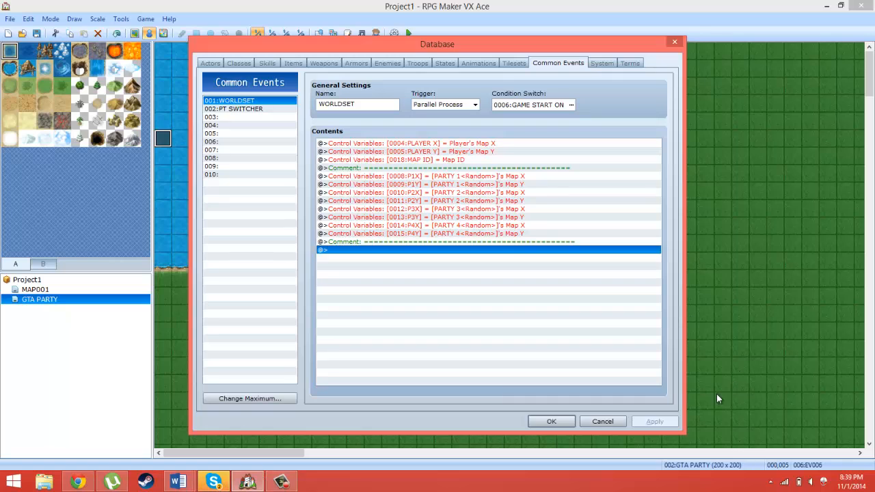
pyautogui.rightClick(509, 255)
pyautogui.click(538, 312)
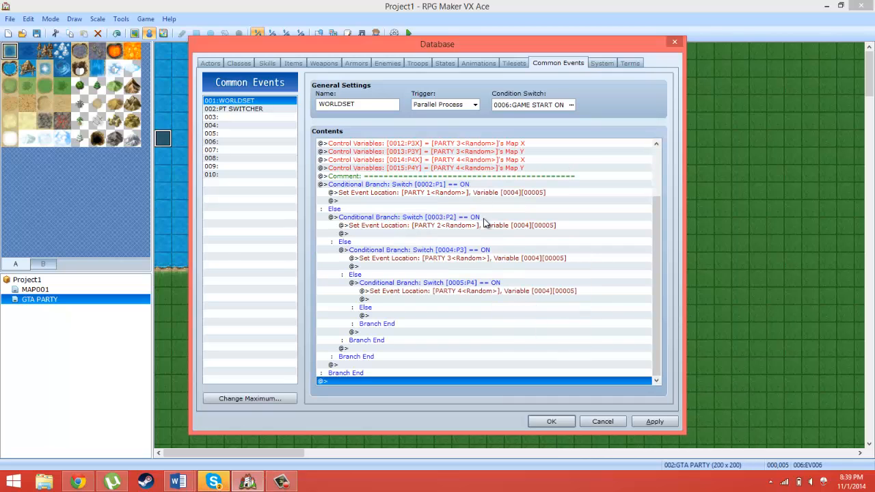
pyautogui.moveTo(656, 269); pyautogui.dragTo(651, 195)
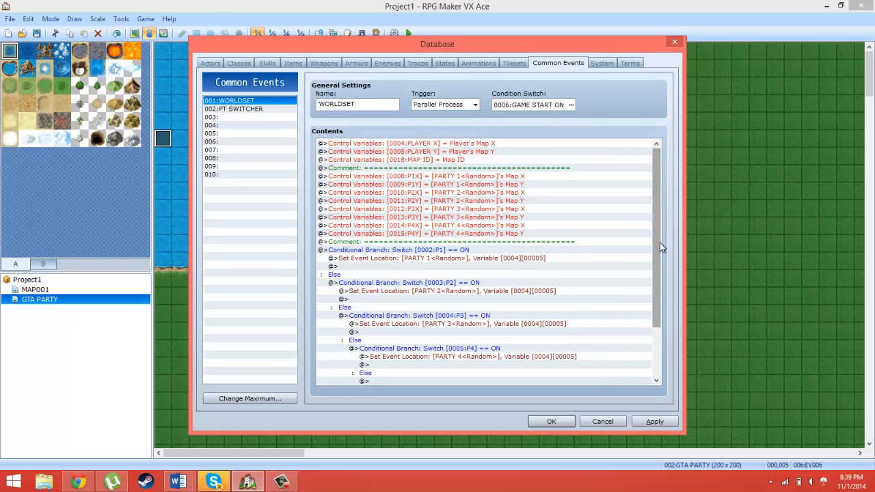
pyautogui.moveTo(660, 248); pyautogui.dragTo(656, 219)
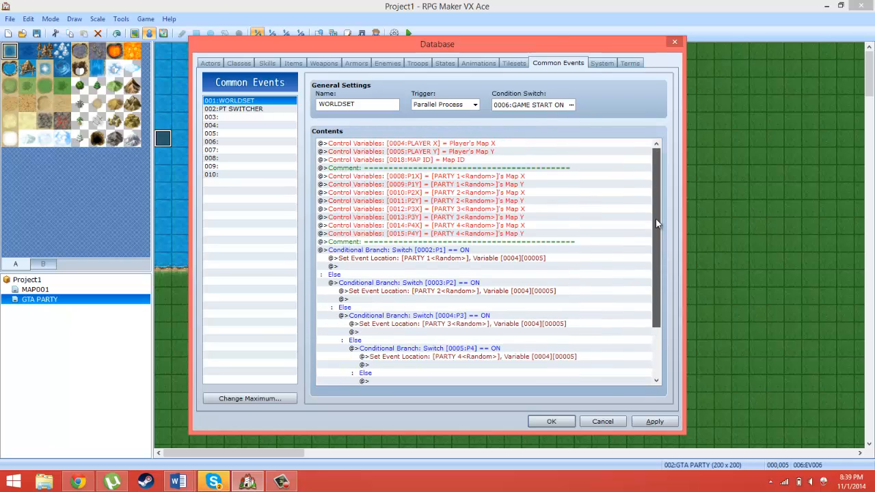
pyautogui.click(551, 421)
# - Delete the emptied EV006 event from tile 000,005 in the lake
pyautogui.rightClick(167, 141)
pyautogui.click(220, 207)
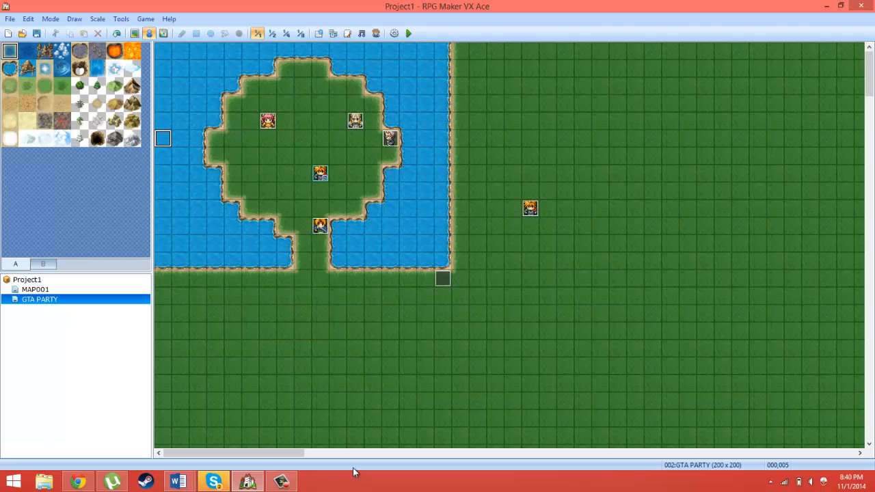
pyautogui.moveTo(283, 482)
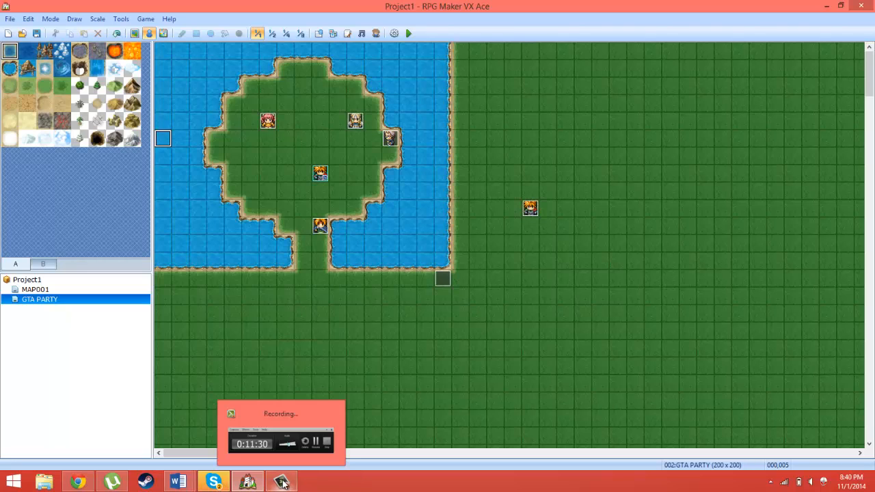